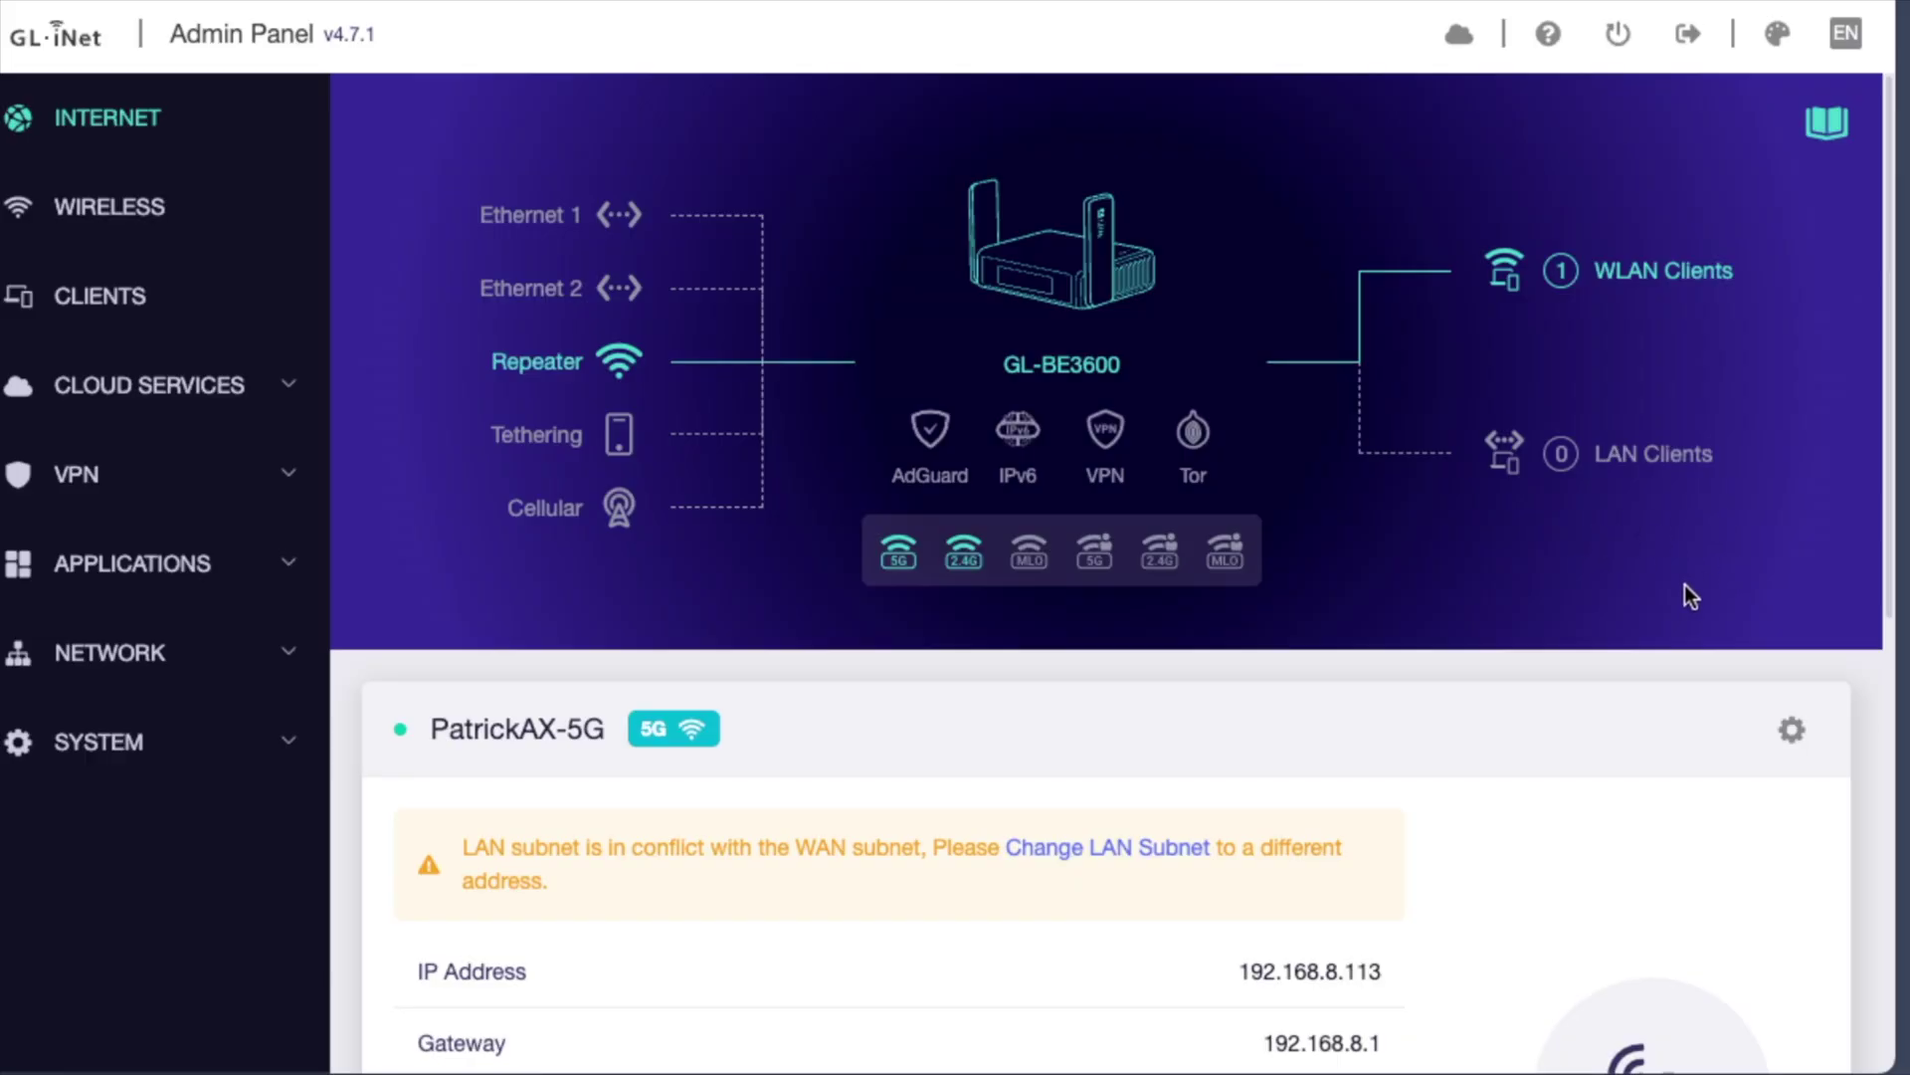
Review the connected PatrickAX-5G repeater network's details and open its connection settings for modification.
scroll(1582, 746, "down", 5)
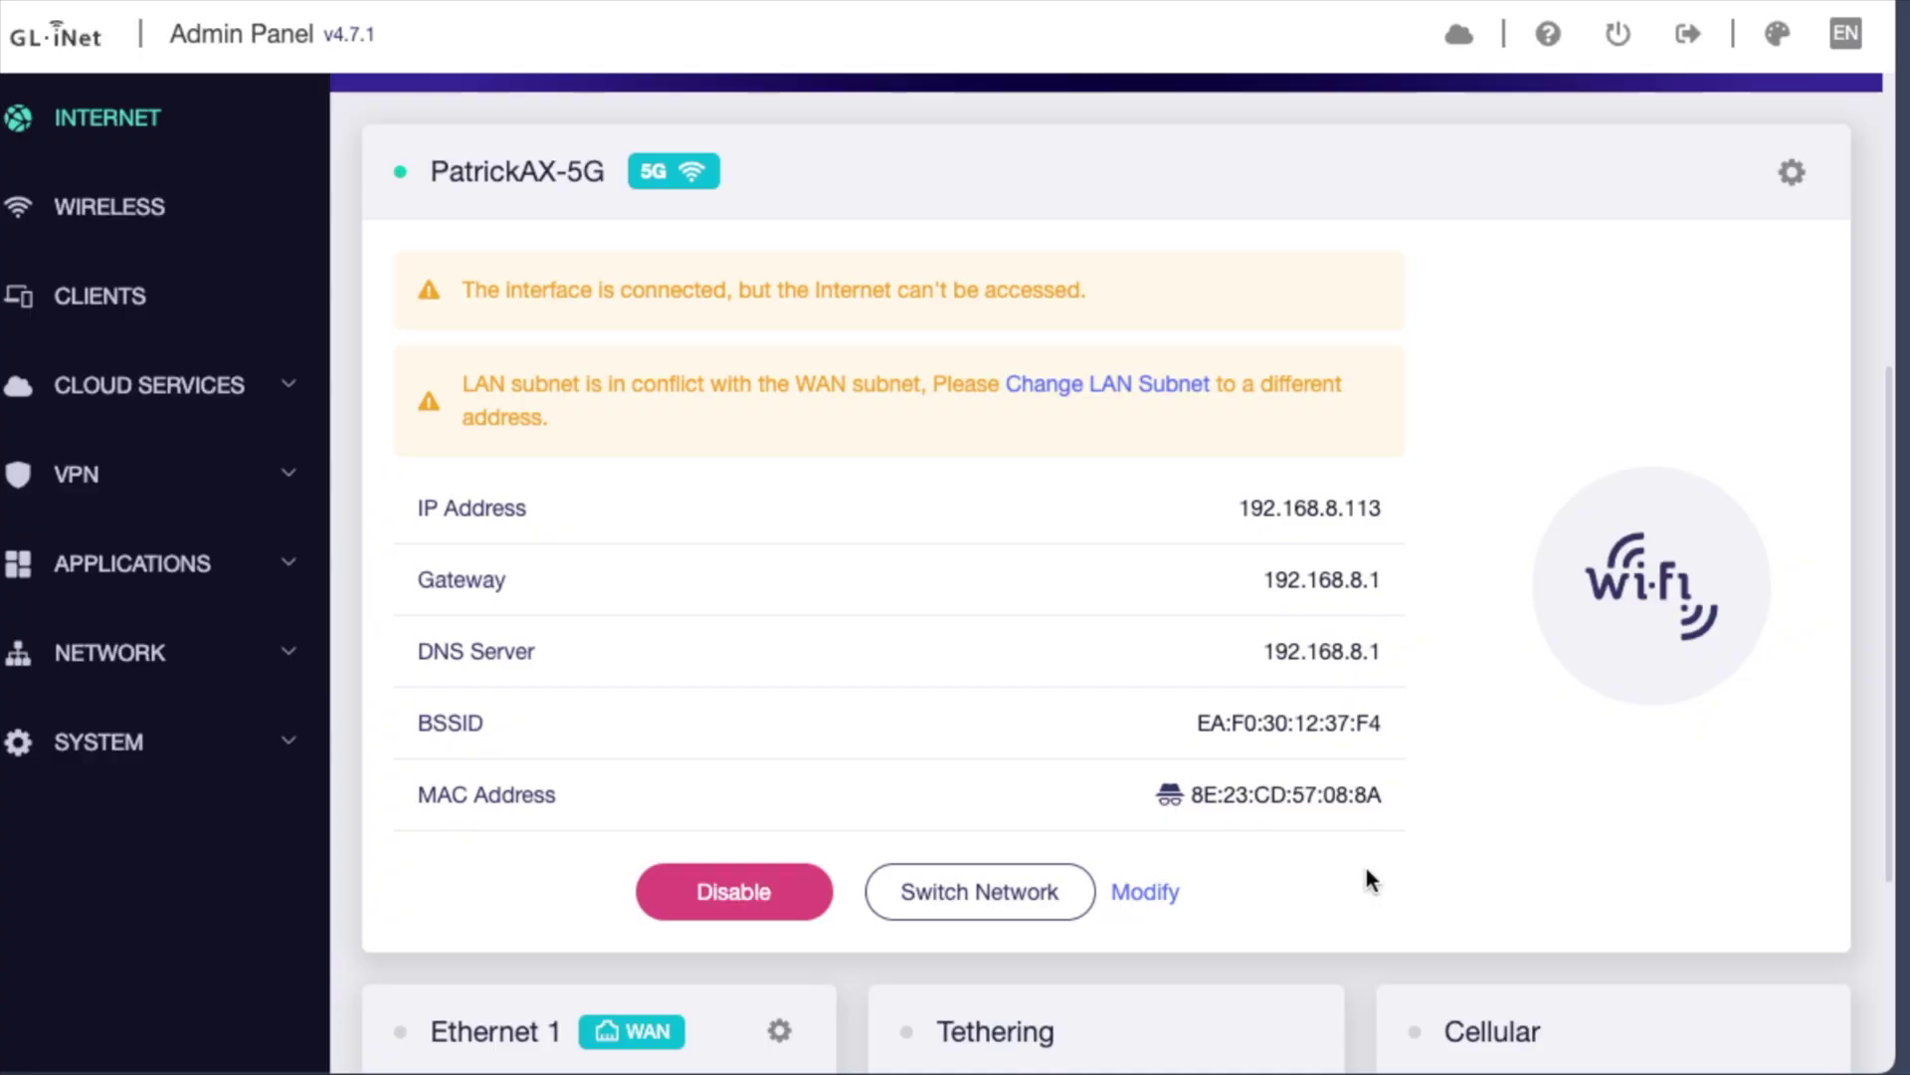
left_click(1151, 893)
scroll(1074, 712, "down", 3)
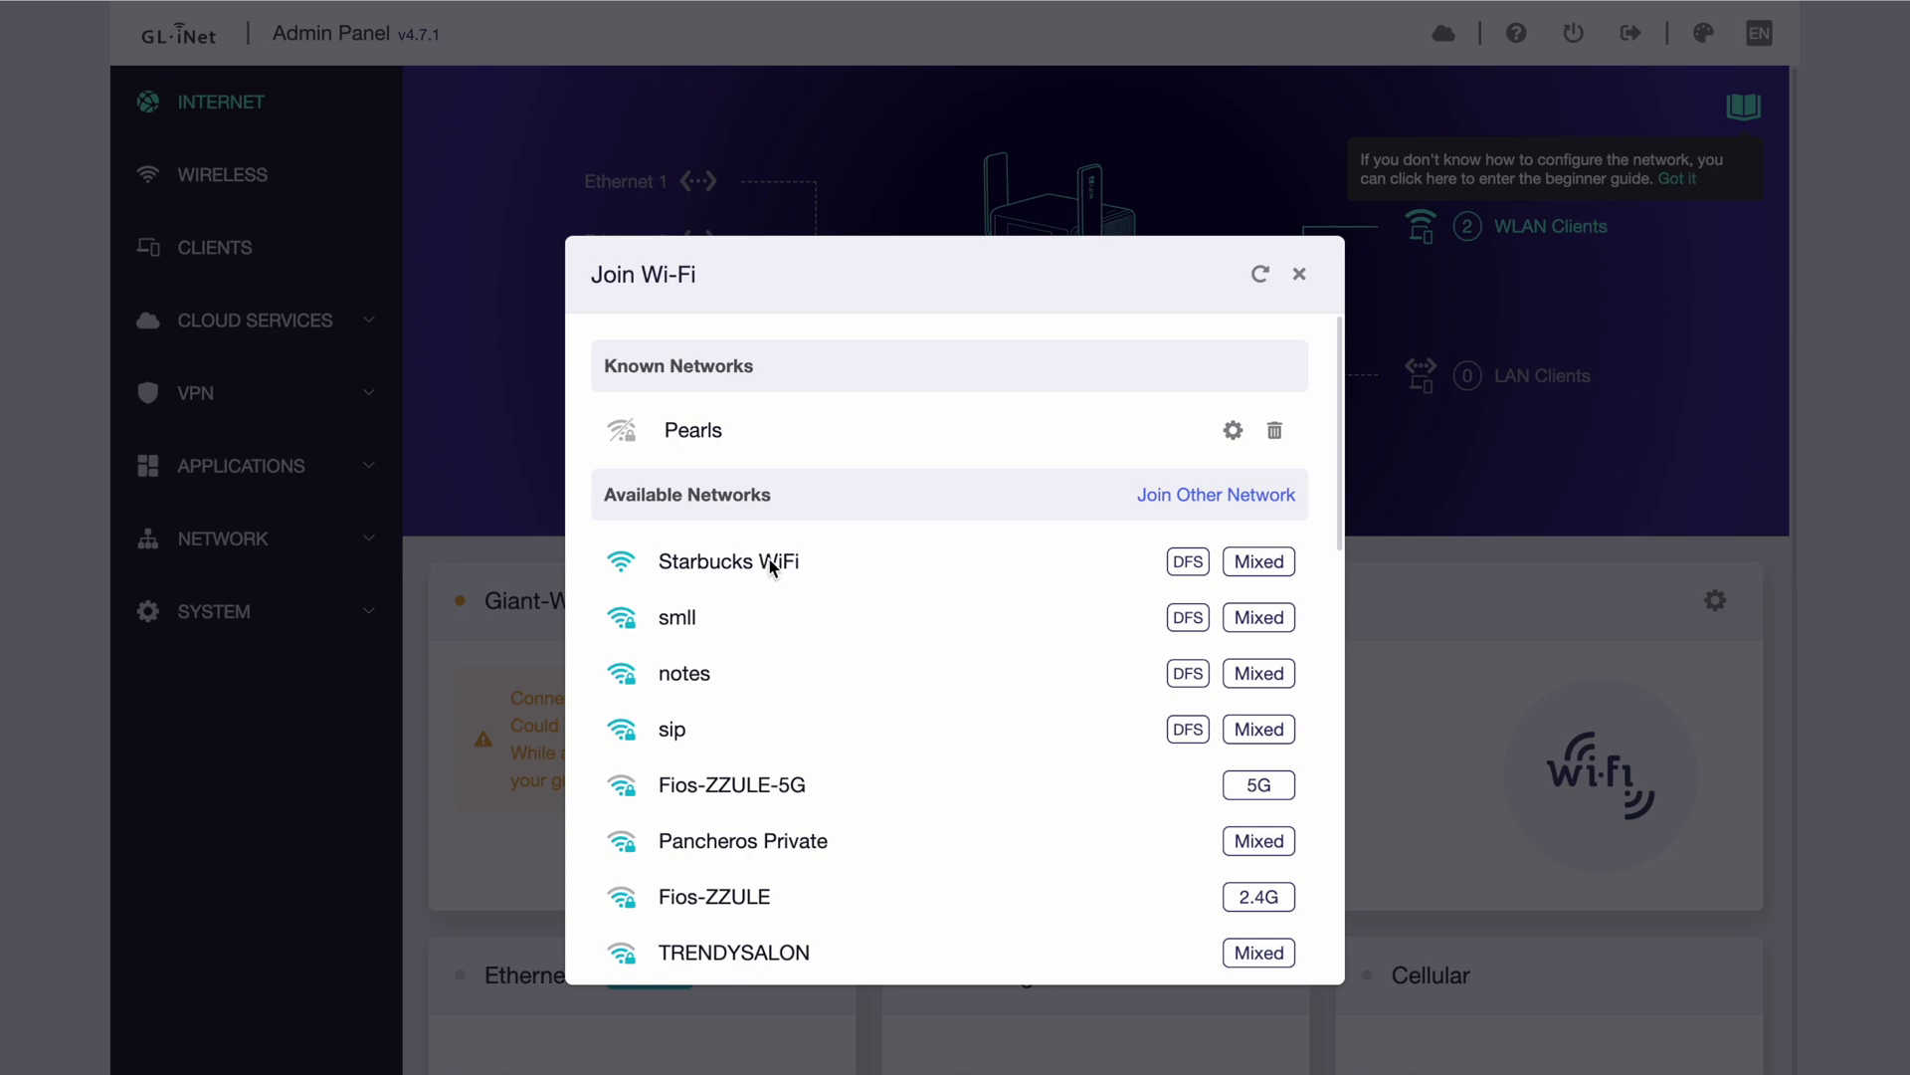
Join the Starbucks WiFi network in repeater mode with Auto-Enable Login Mode for Public Hotspots turned on.
left_click(757, 563)
left_click(754, 563)
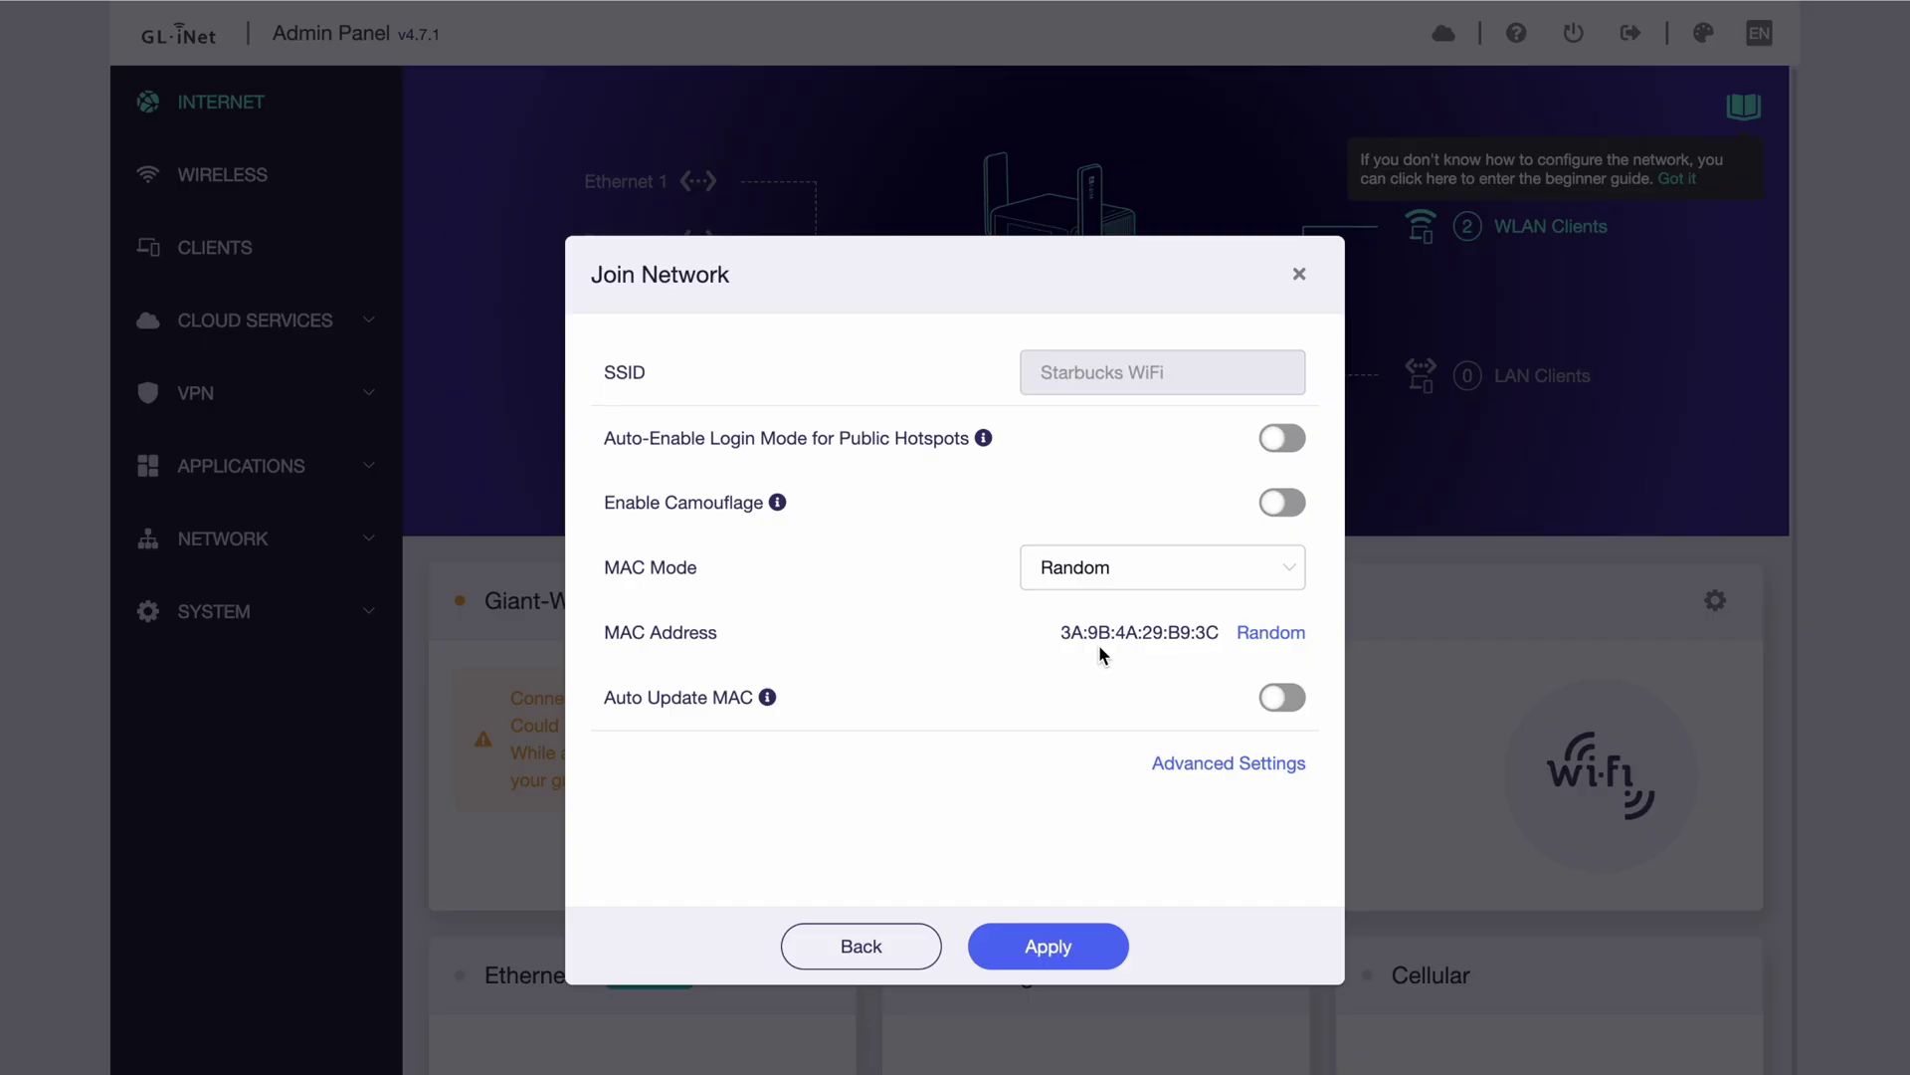
left_click(1283, 439)
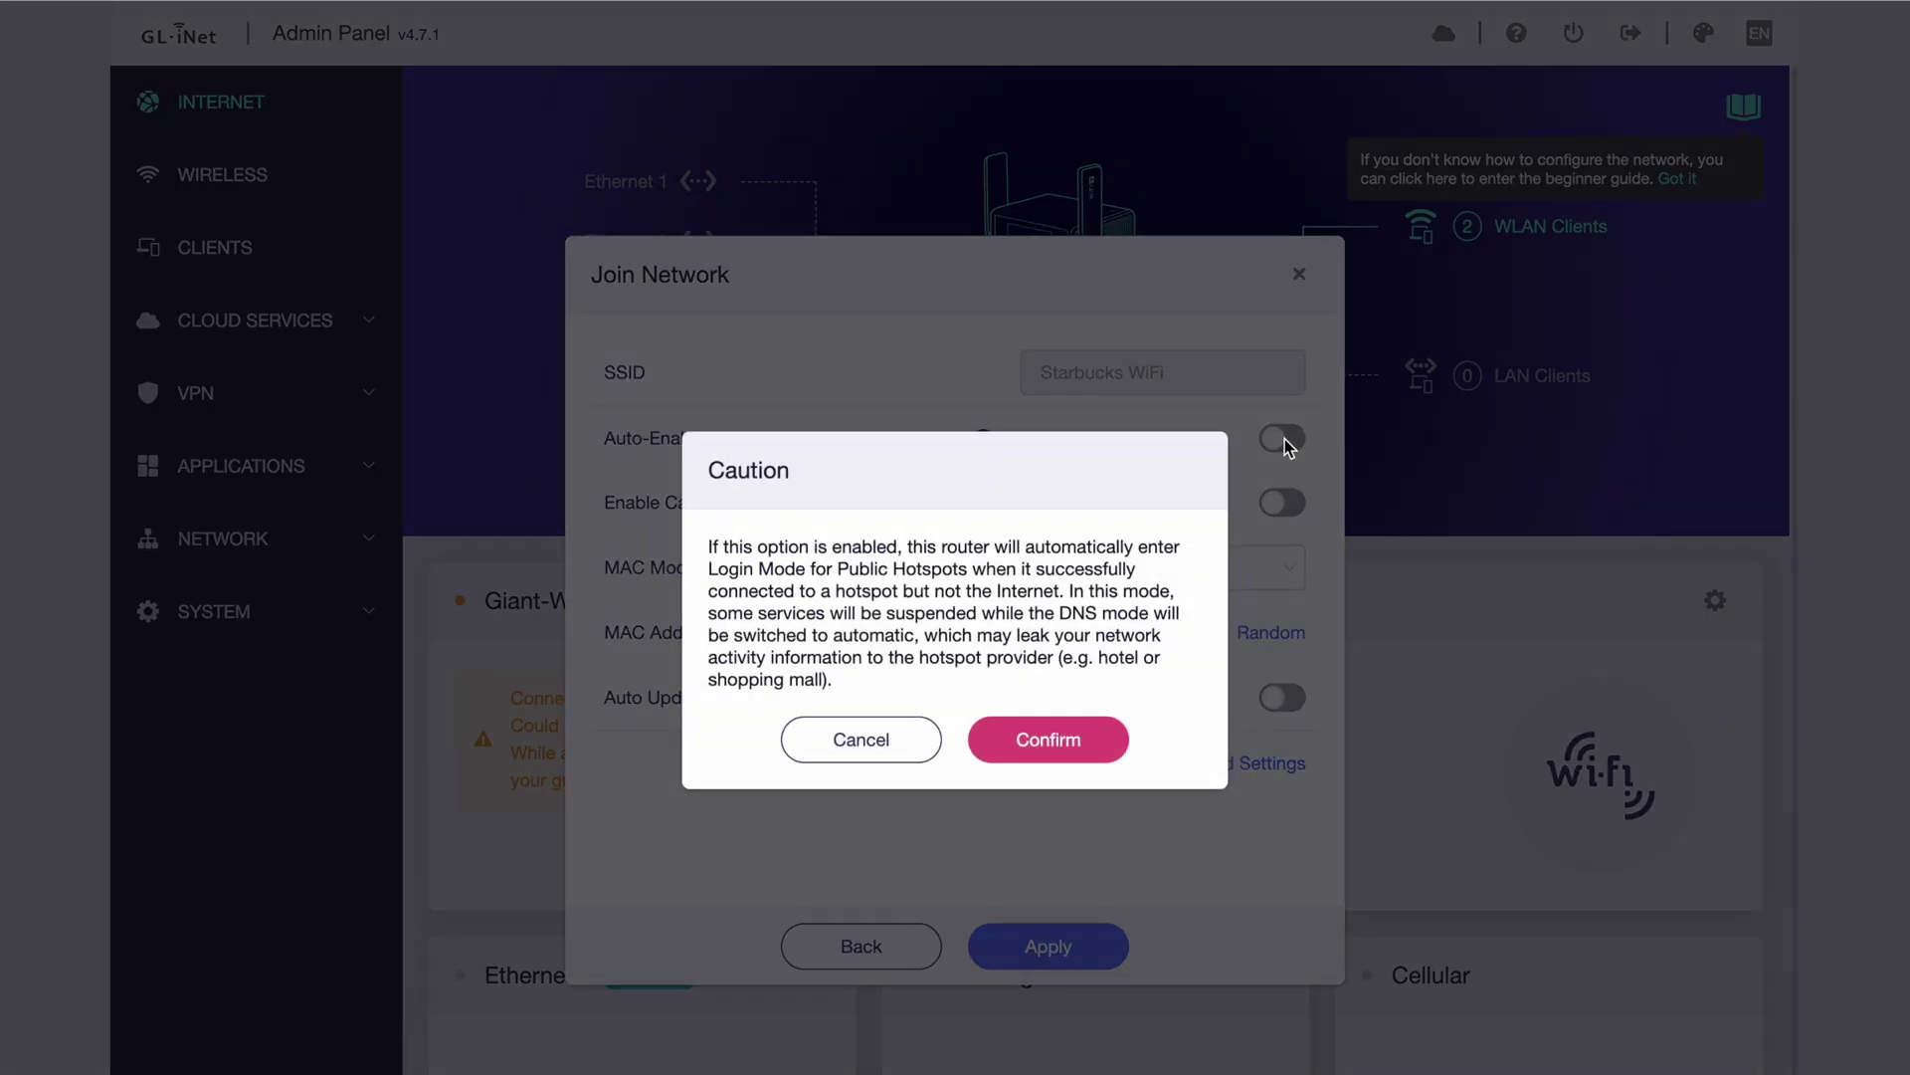
left_click(1025, 739)
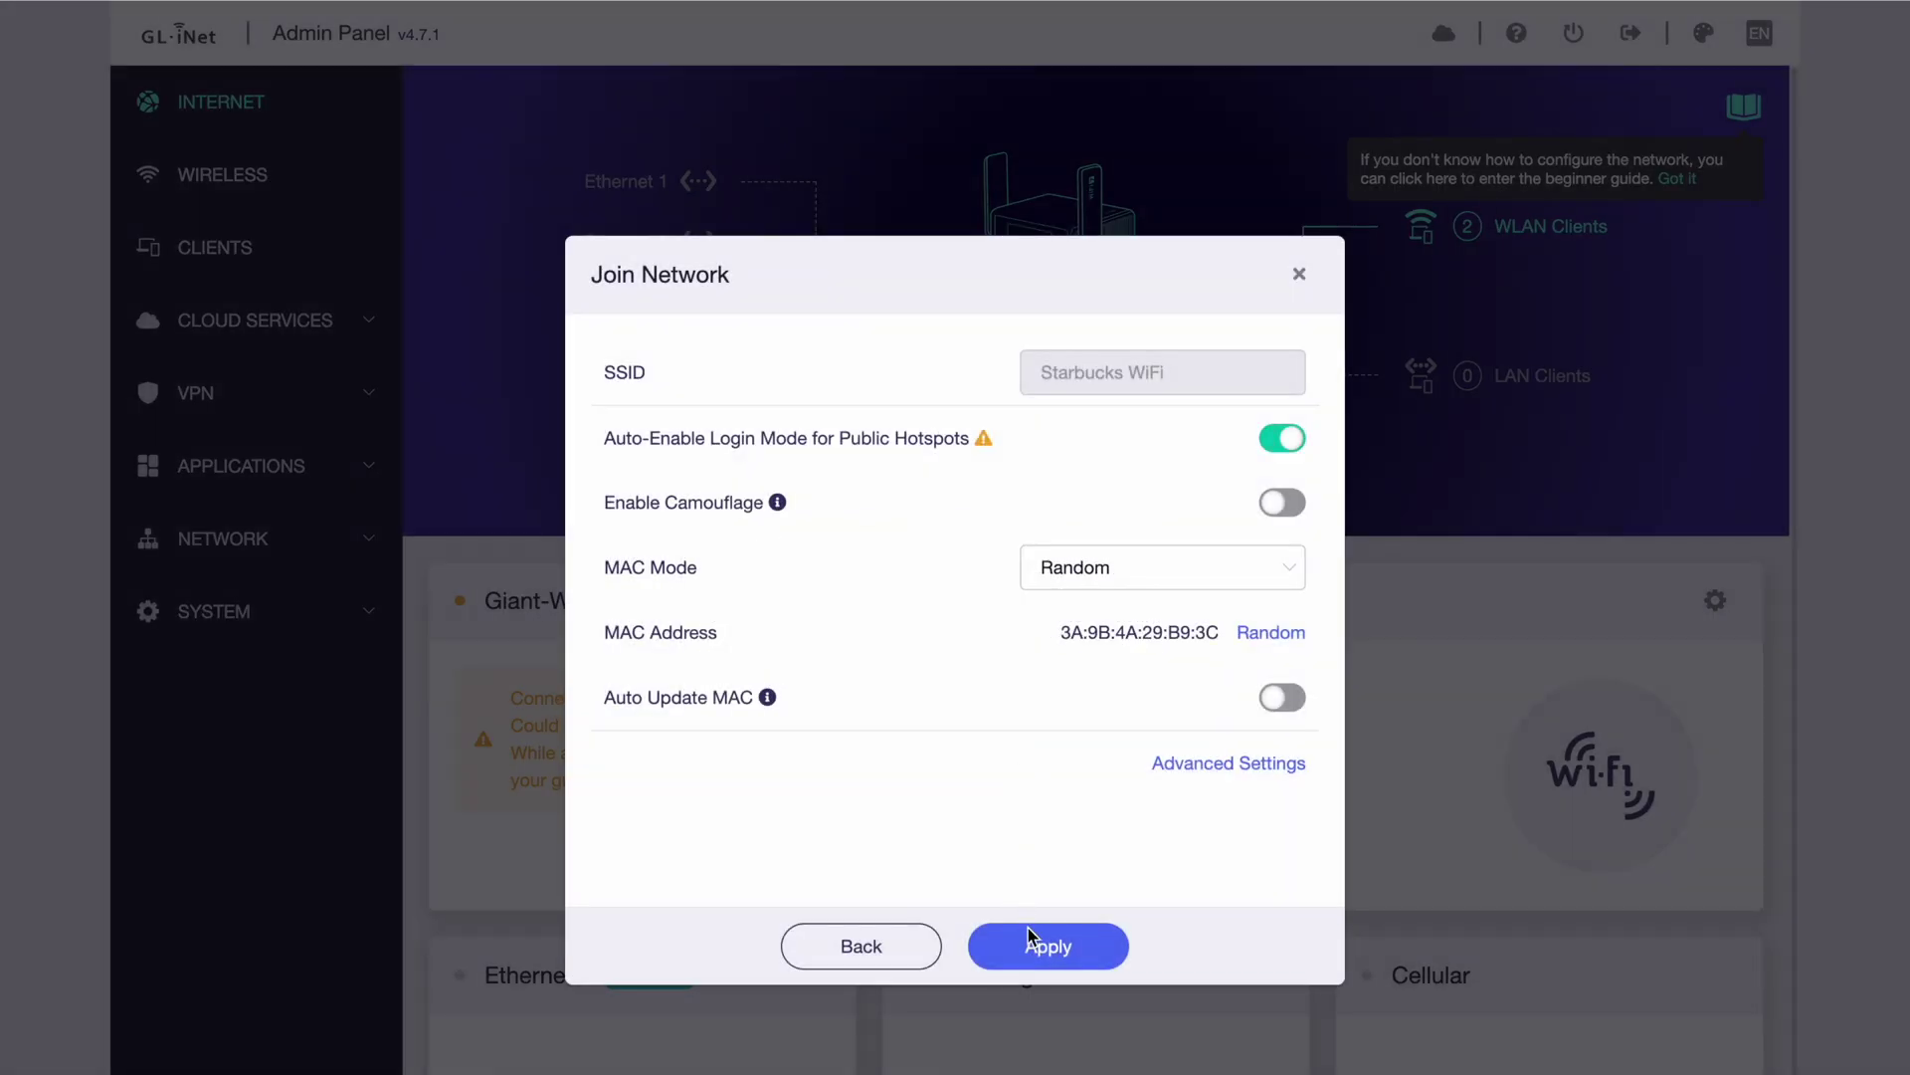
left_click(1030, 941)
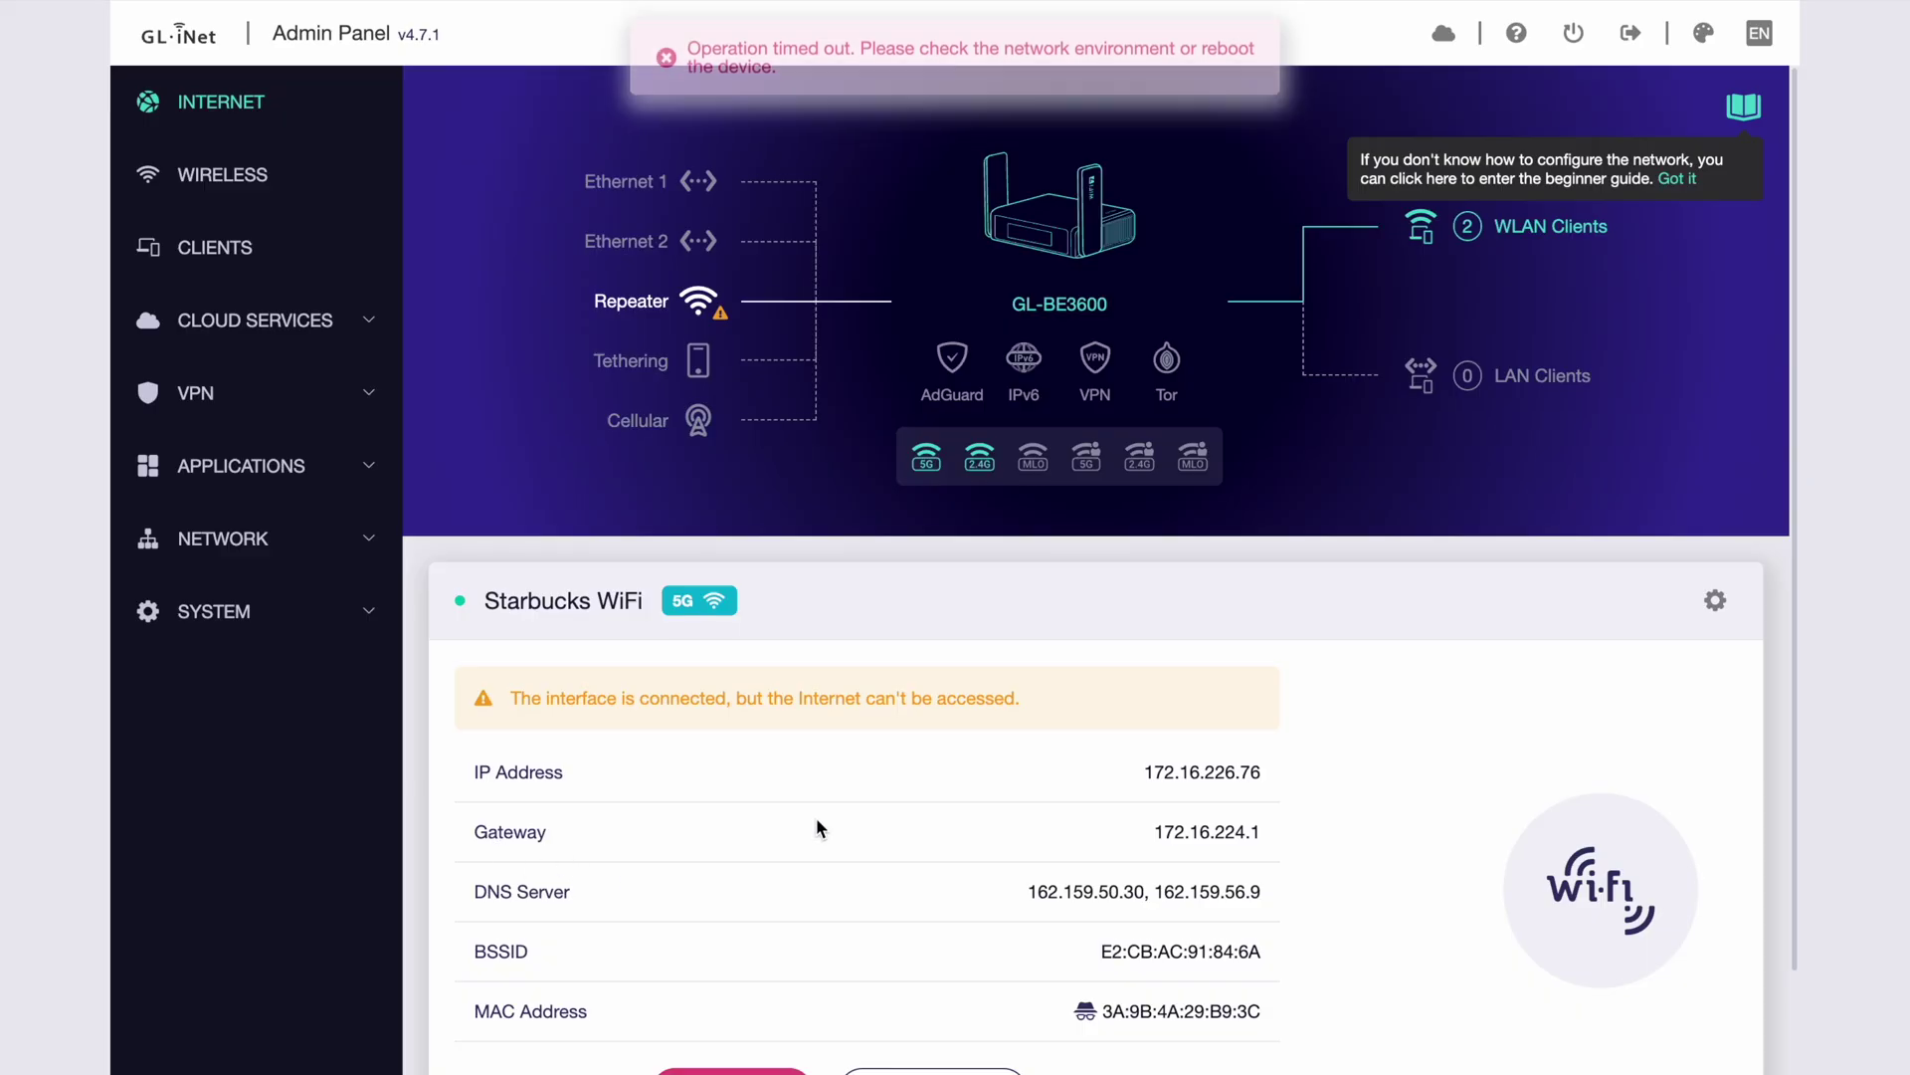
Open the Starbucks hotspot's login page from the repeater details and check the router's connection status.
scroll(817, 822, "down", 2)
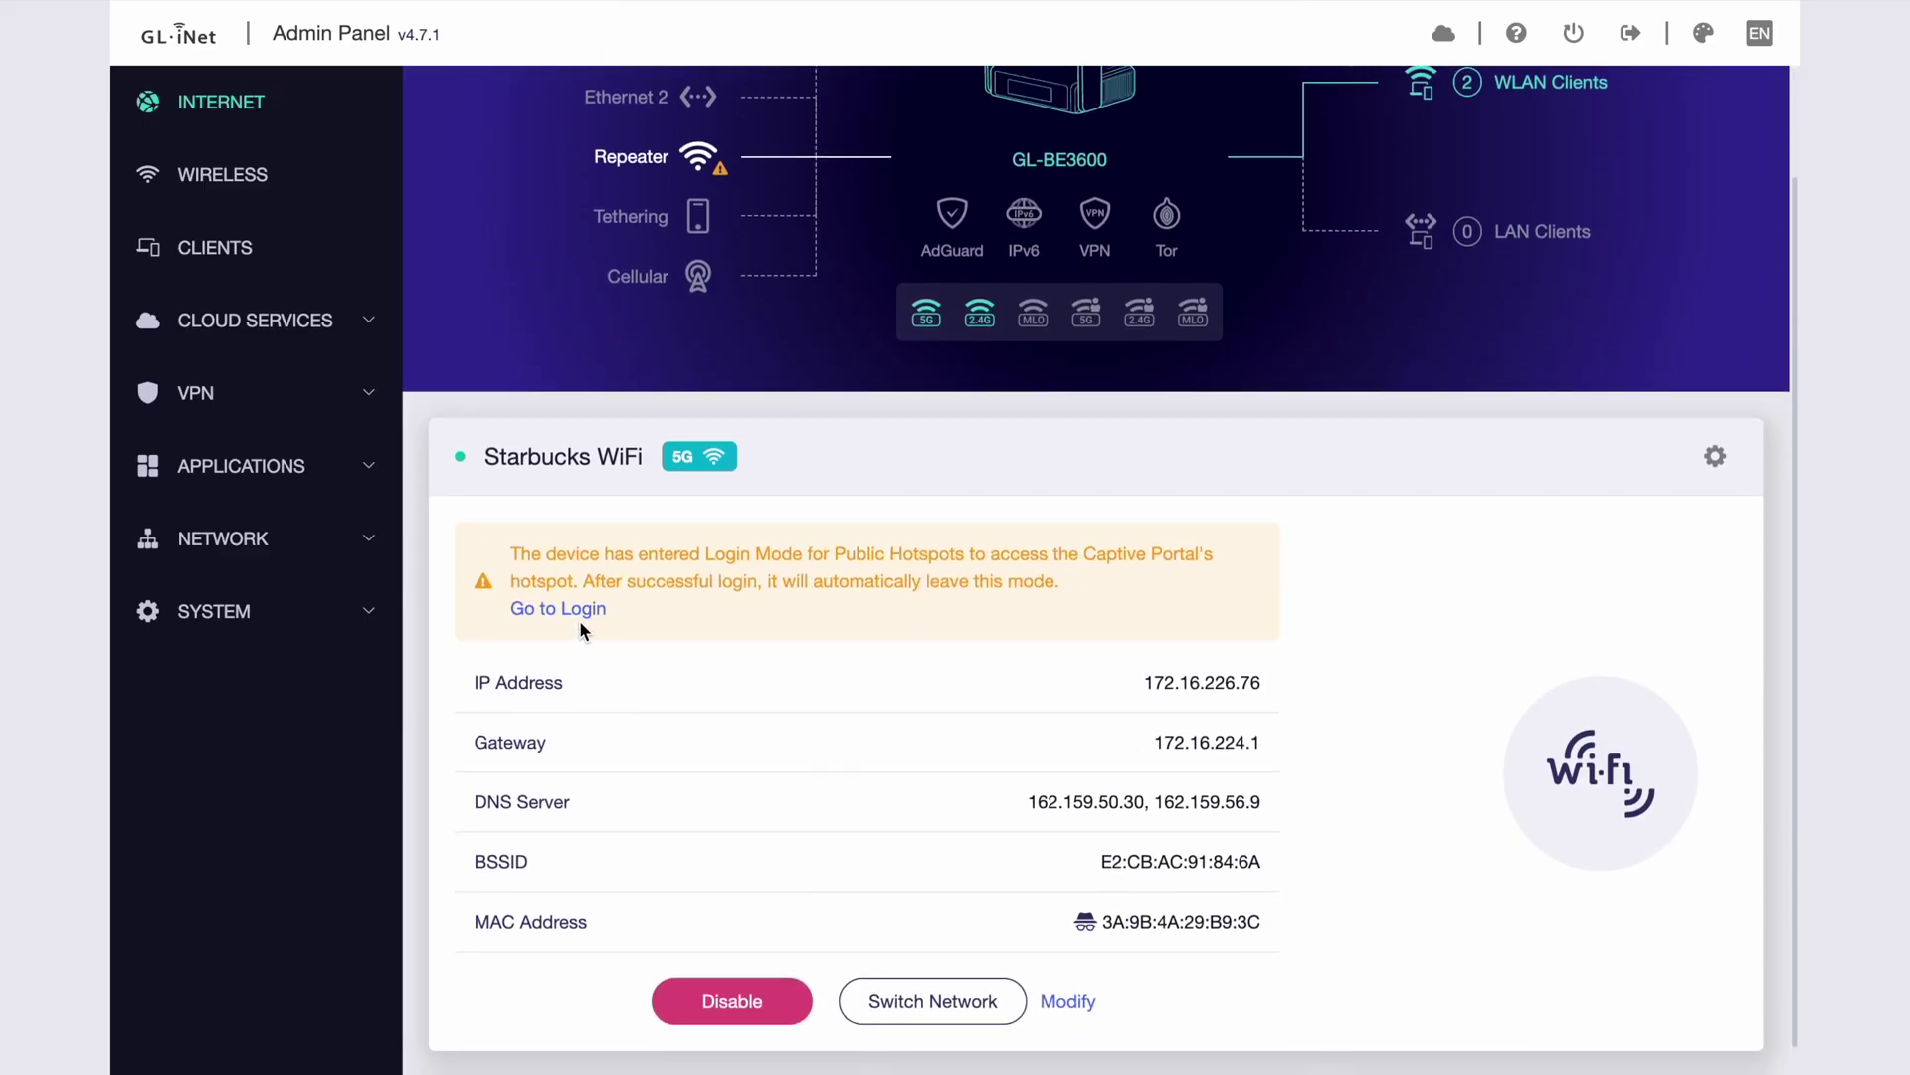
left_click(572, 612)
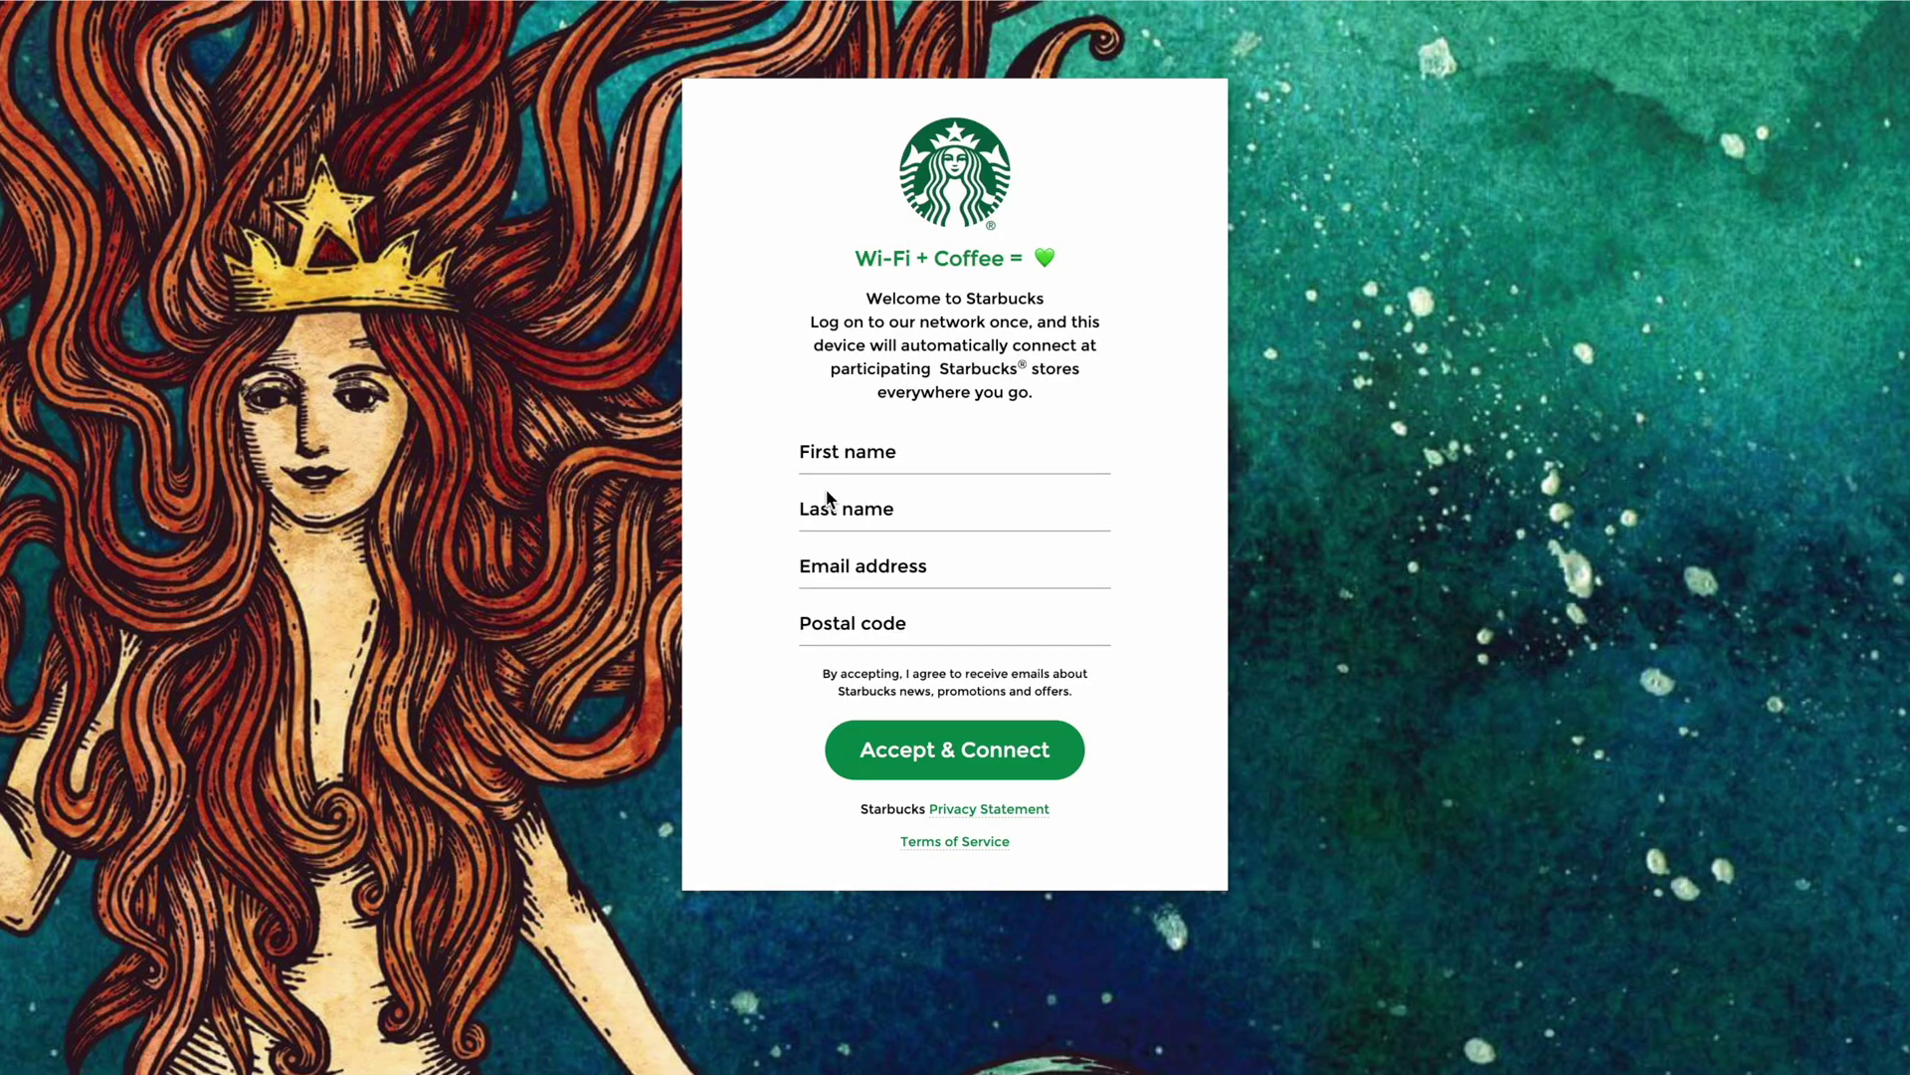
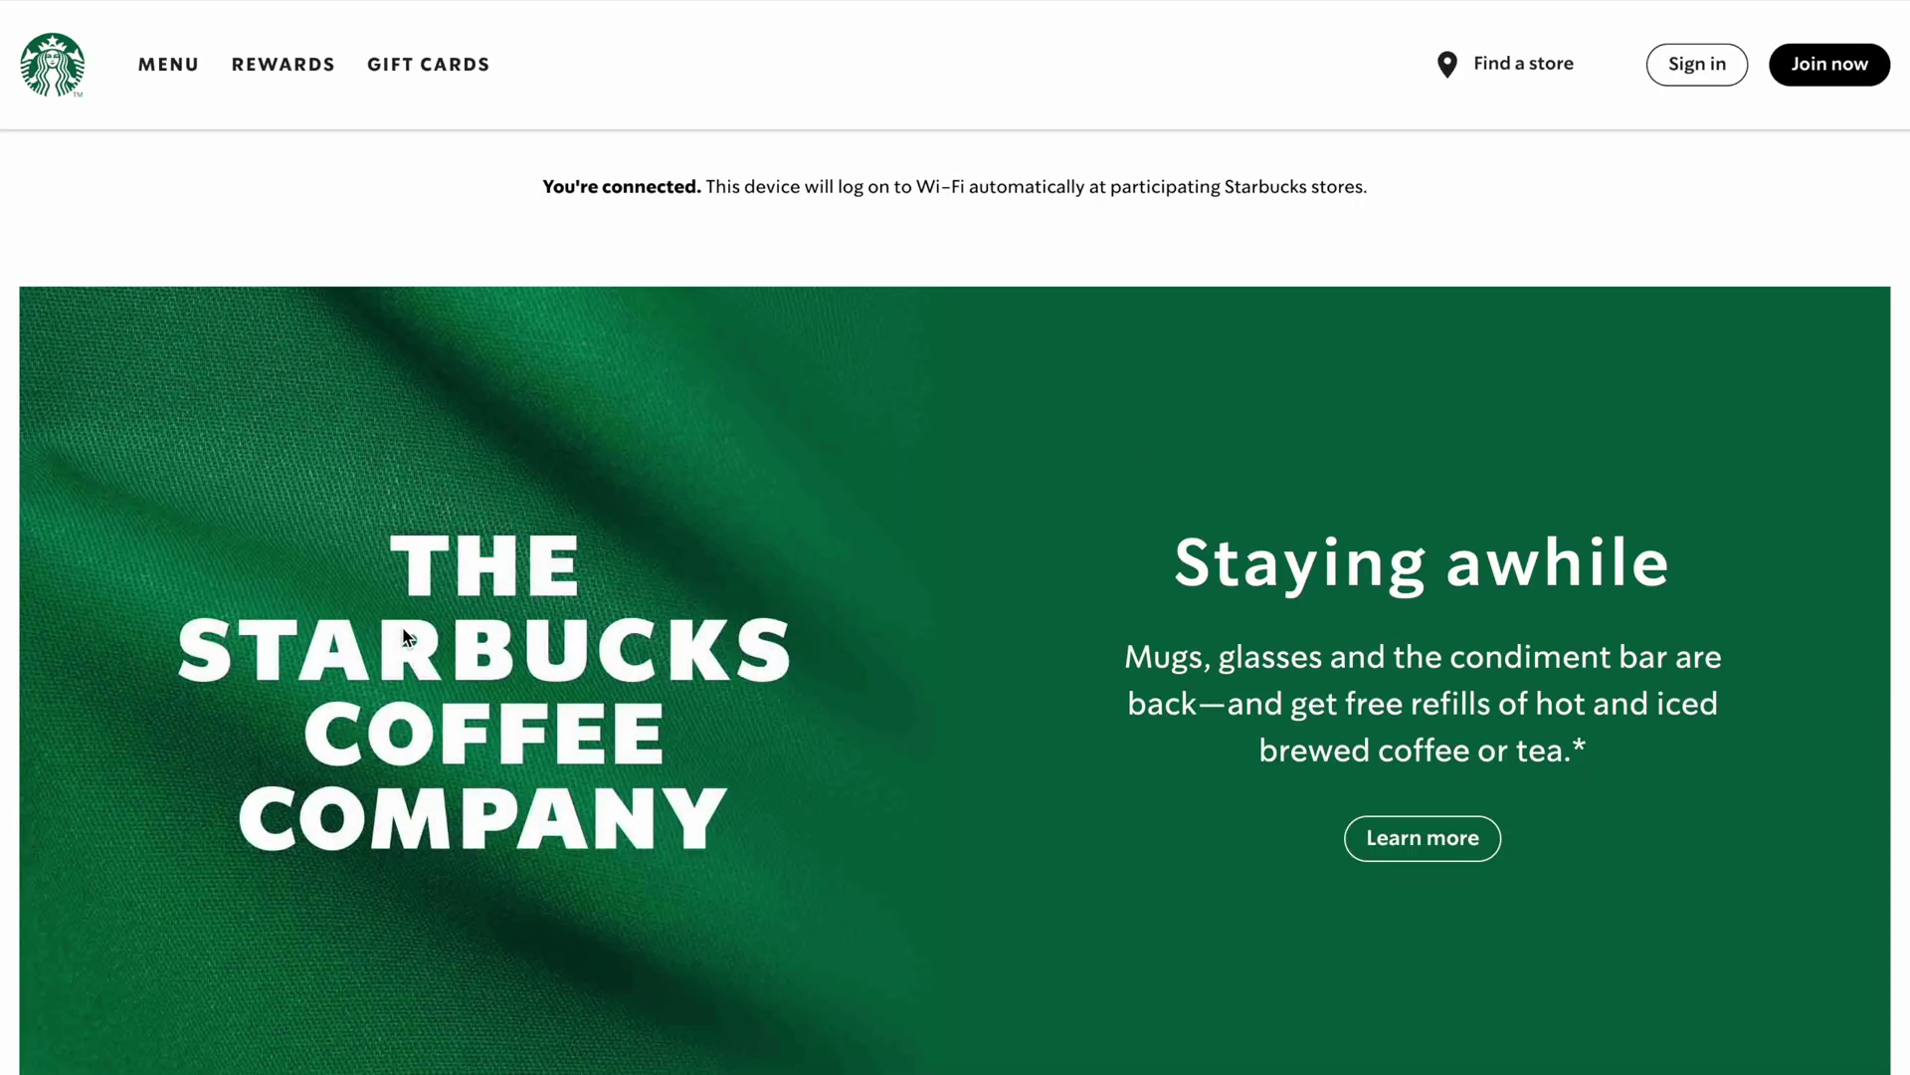
key("ctrl+Tab")
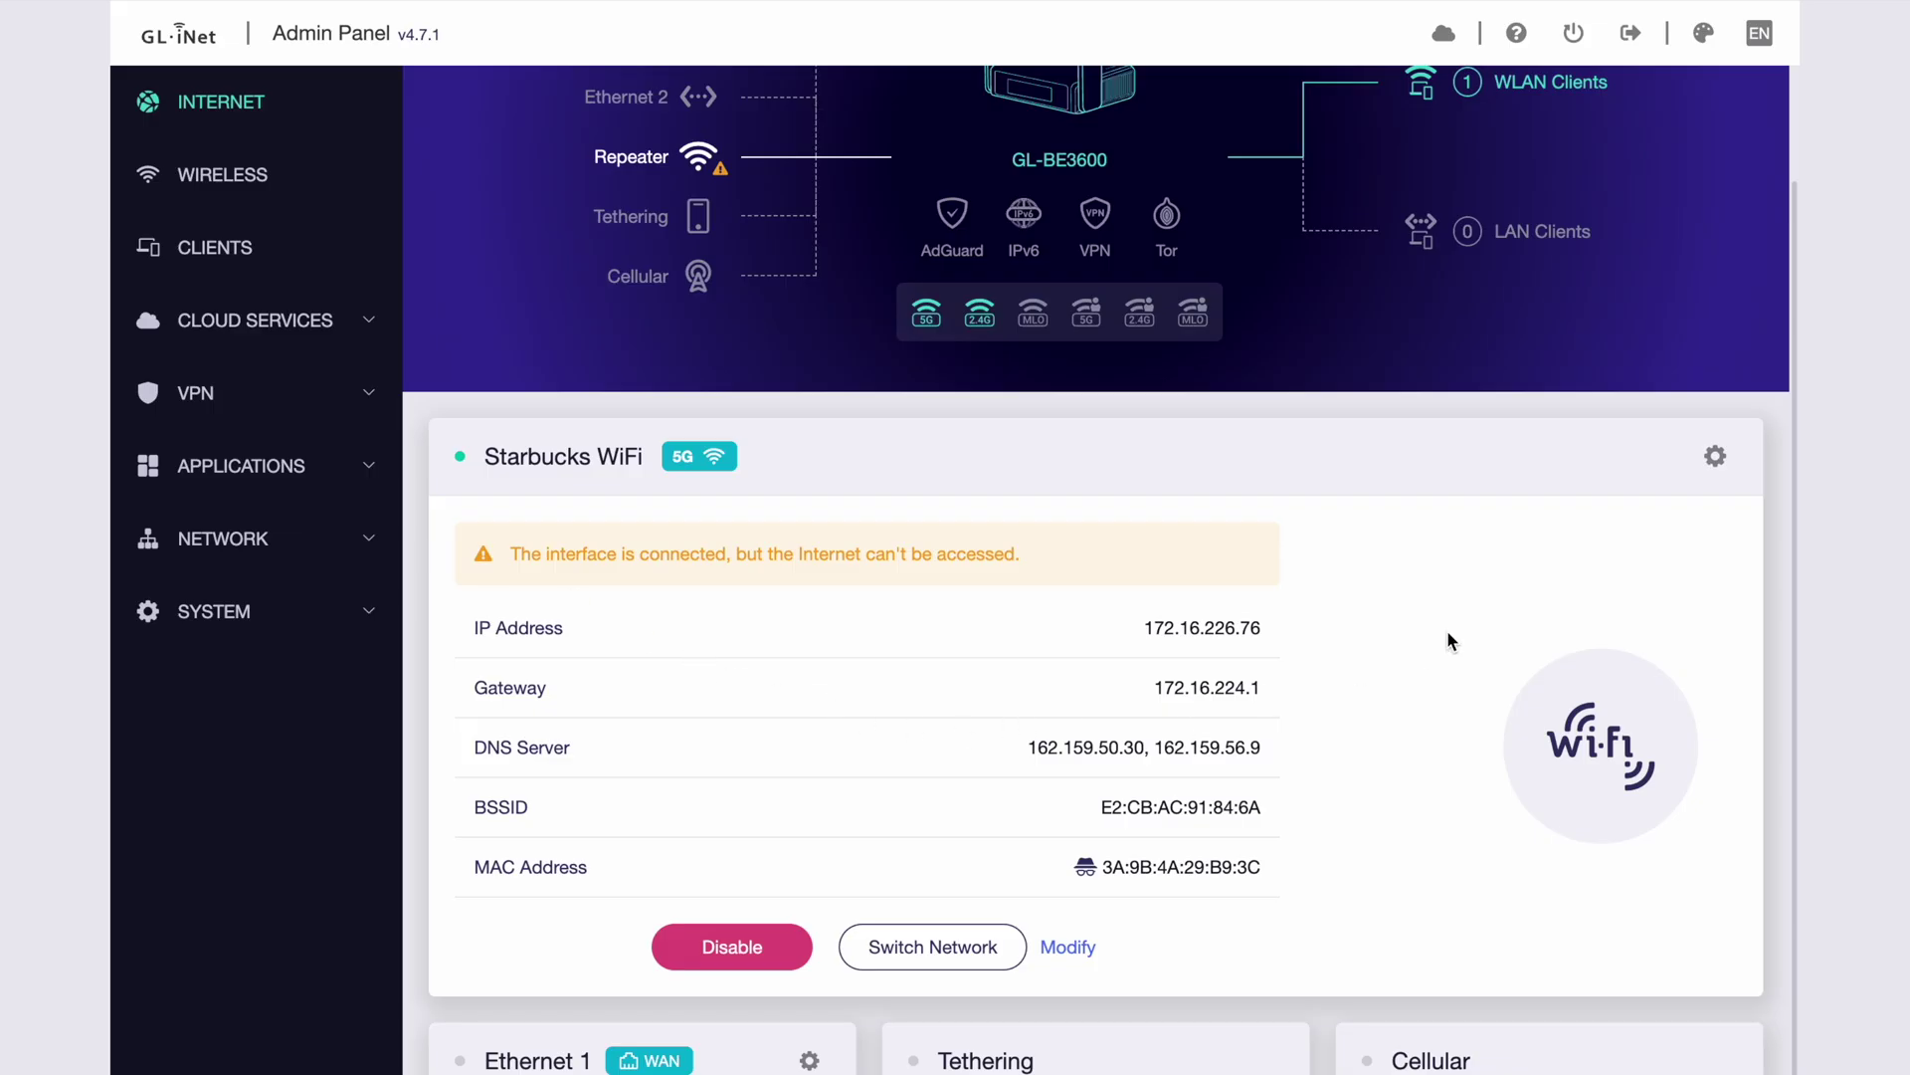
key("ctrl+Tab")
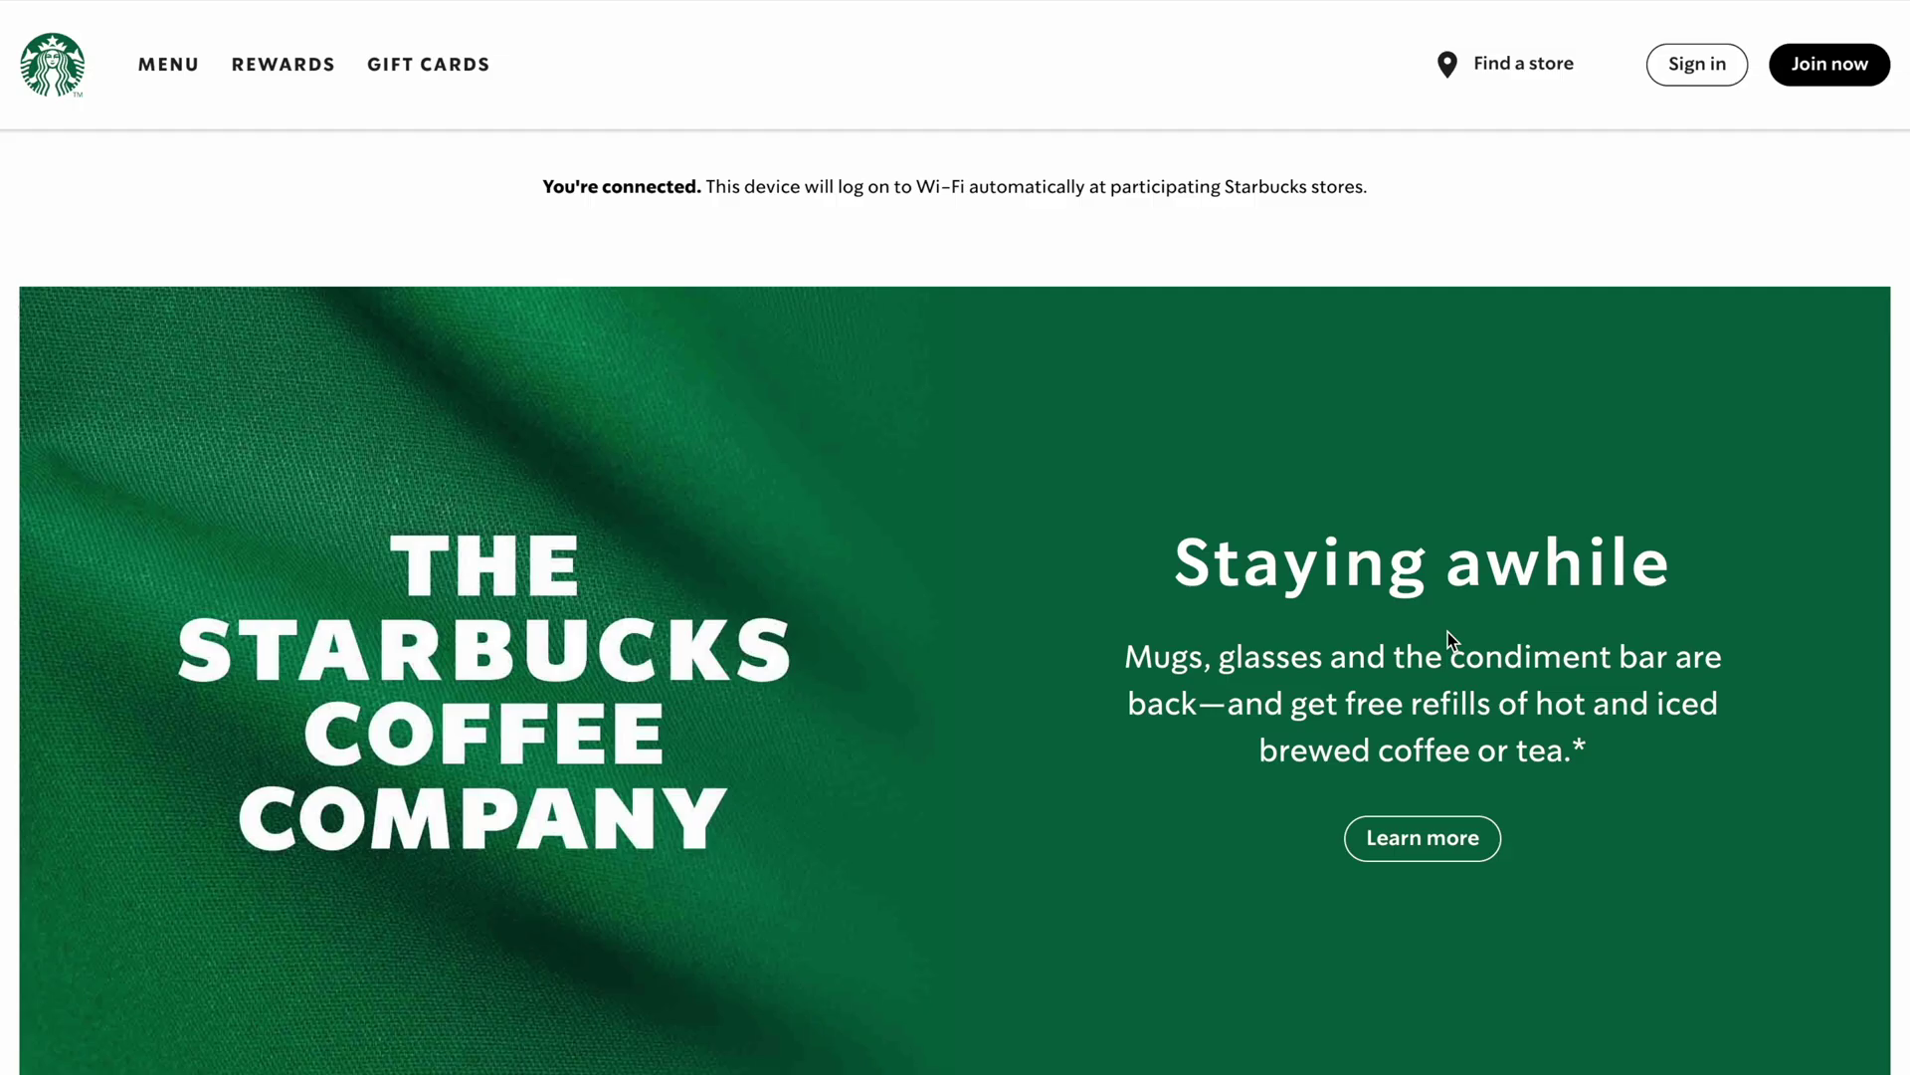
Load the website everydaytech.tv in the browser to test internet access through the hotspot.
key("ctrl+l")
type("everyday")
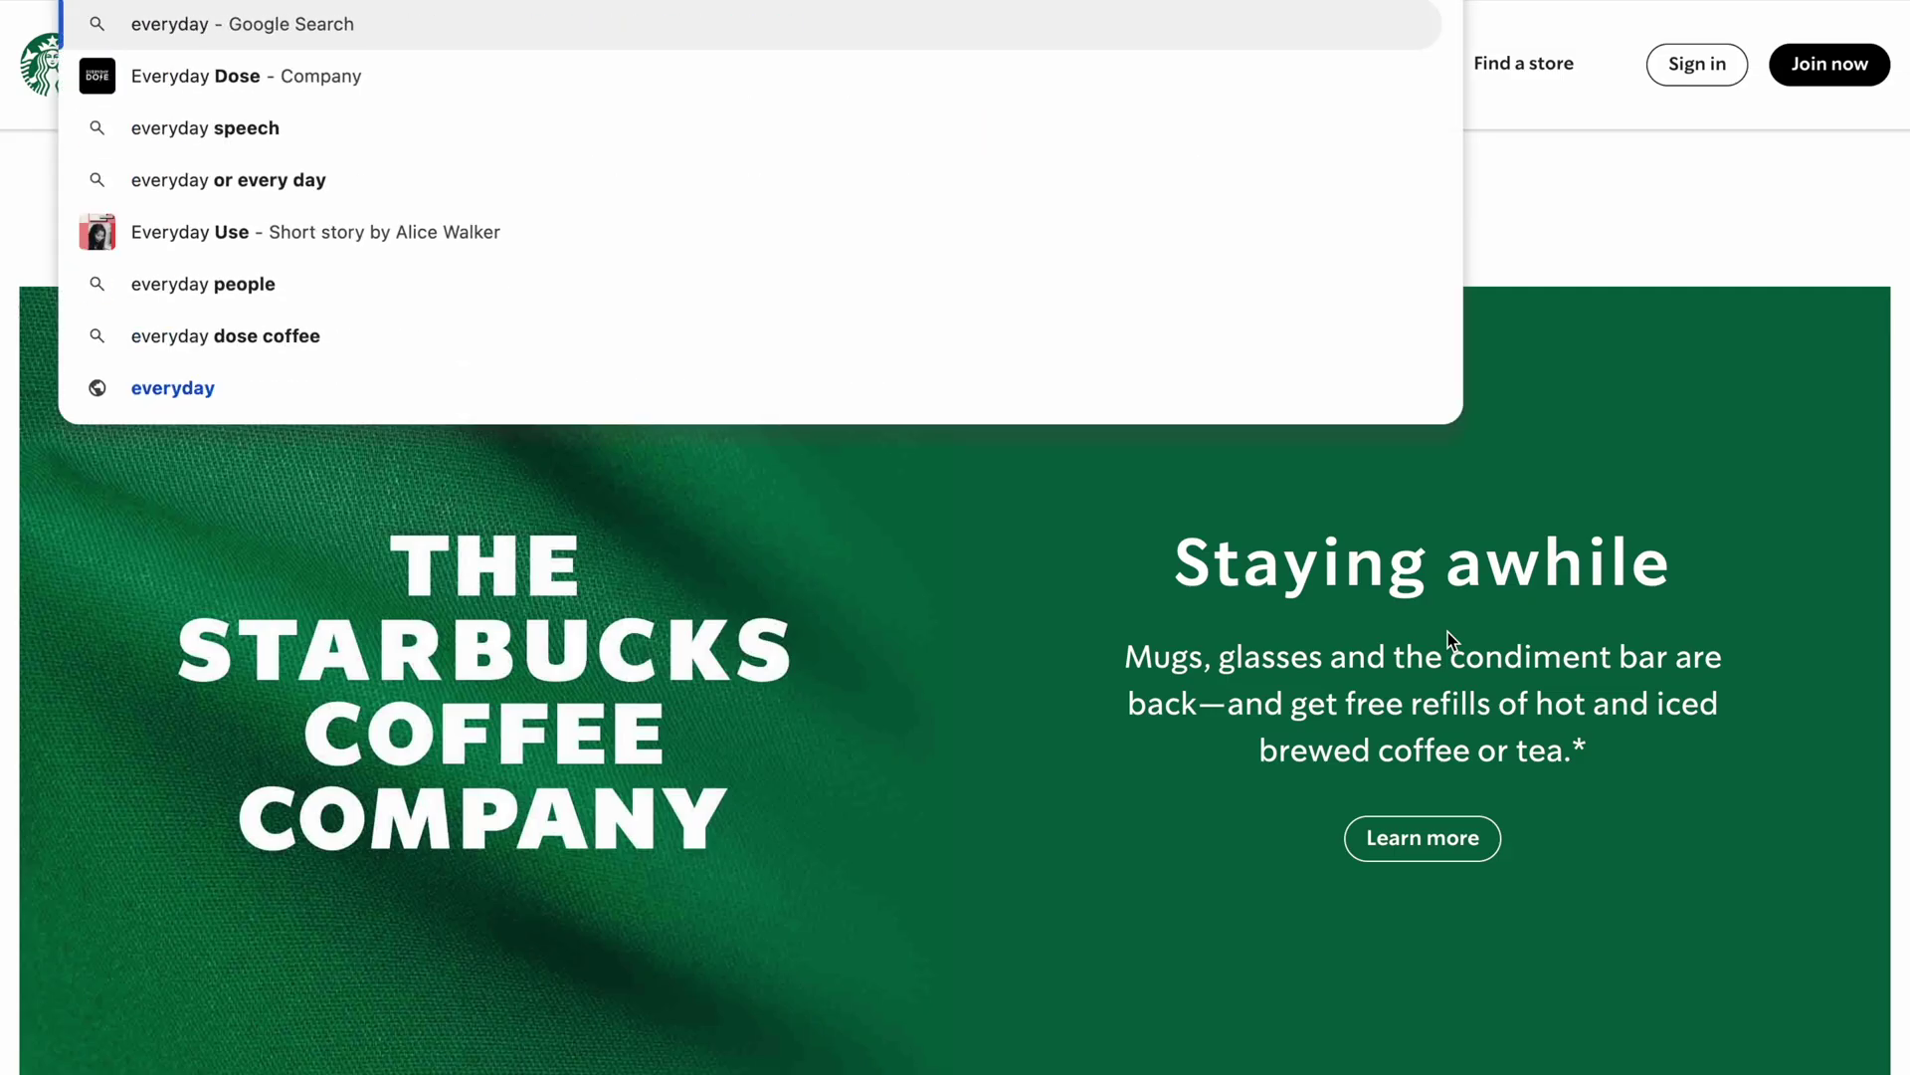
type("tech.info")
key("BackSpace")
key("BackSpace")
key("BackSpace")
key("BackSpace")
type("tv")
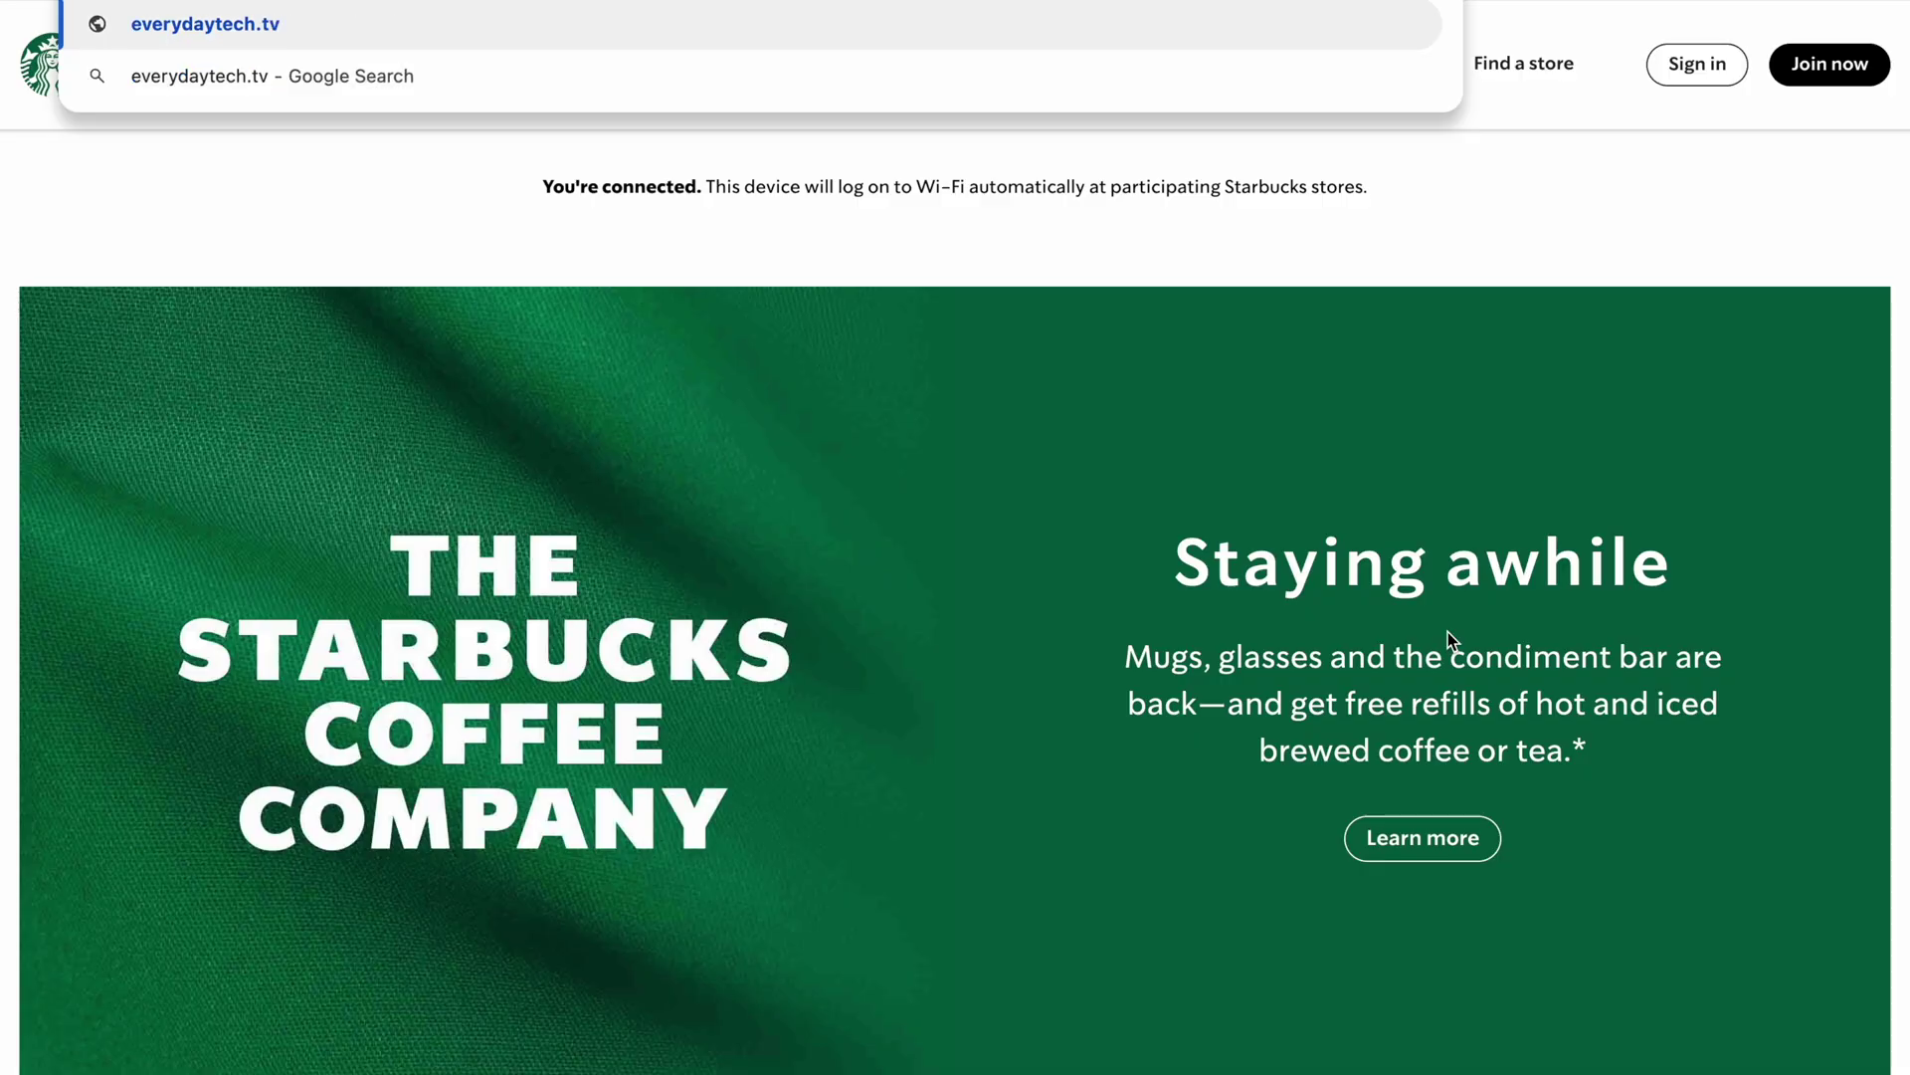
key("Return")
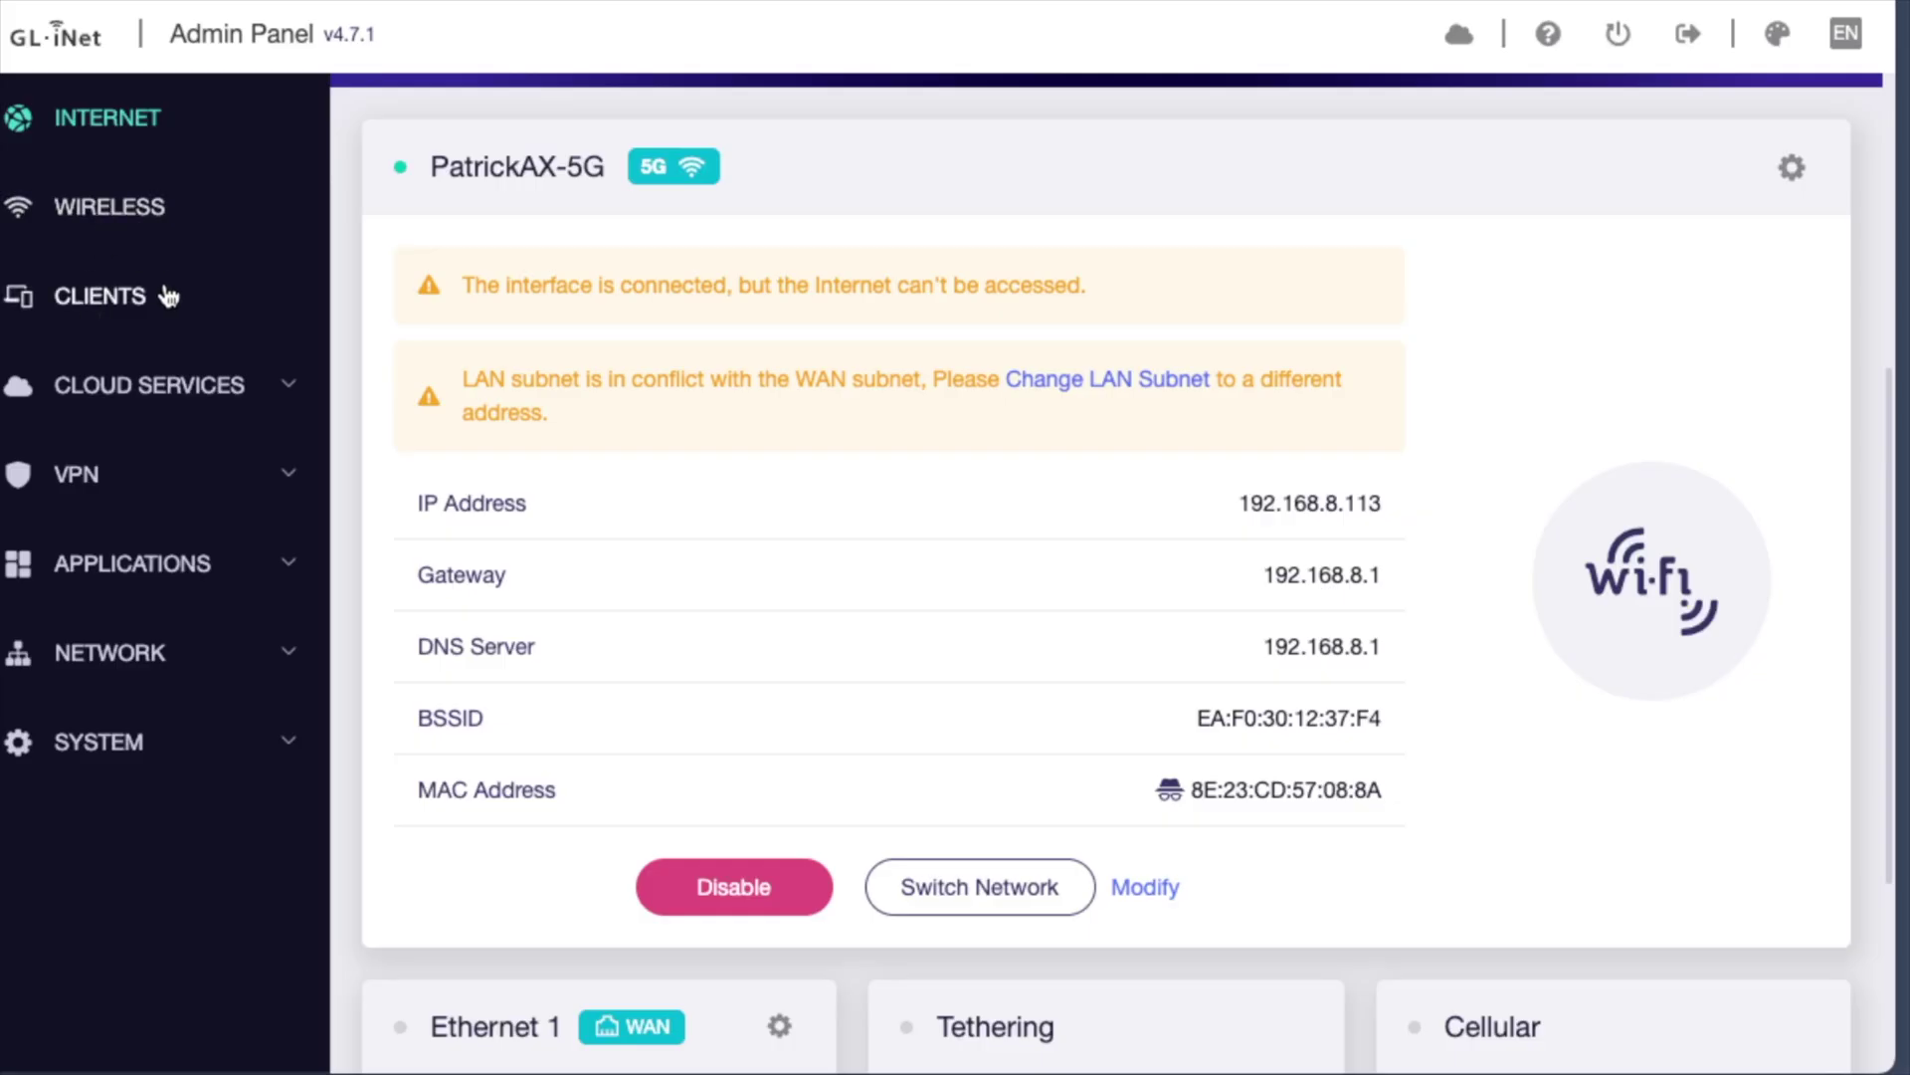
Examine the features the router offers under Cloud Services, VPN, Applications and Network.
left_click(110, 383)
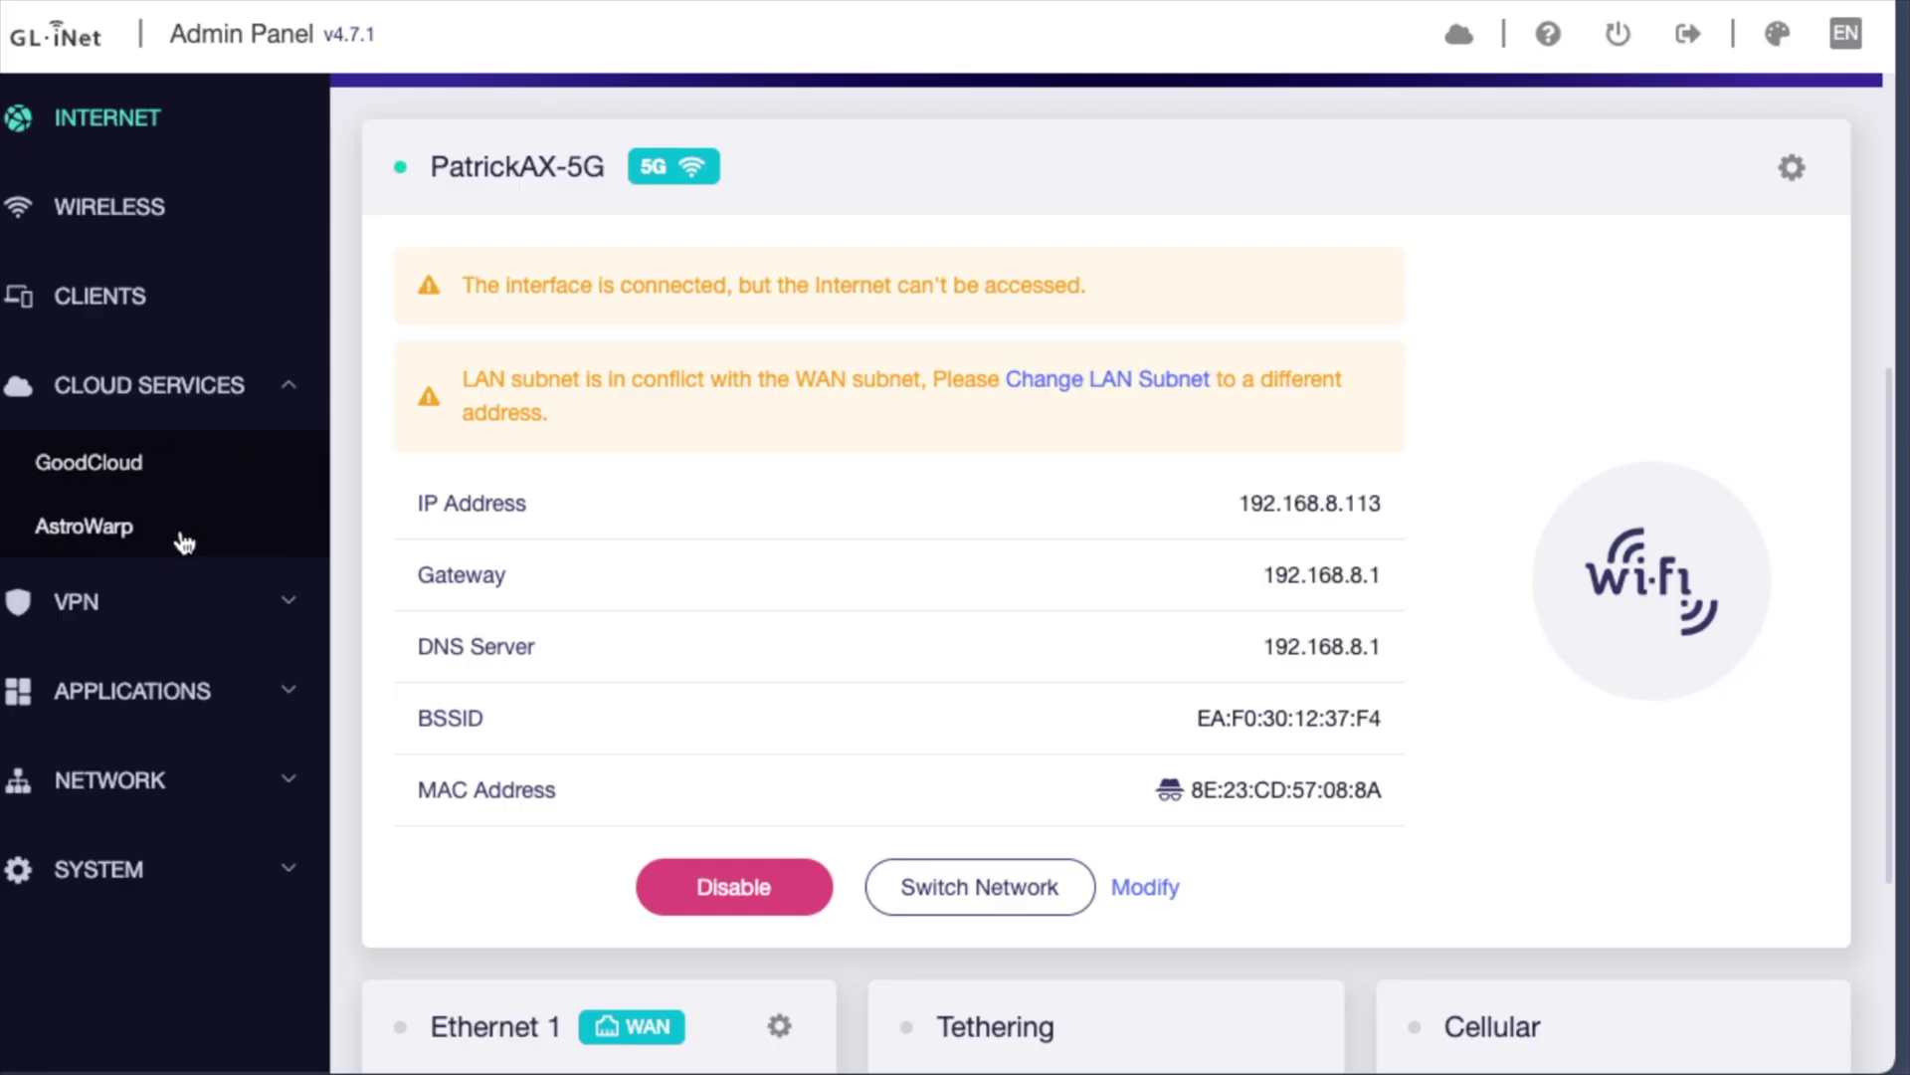
left_click(263, 603)
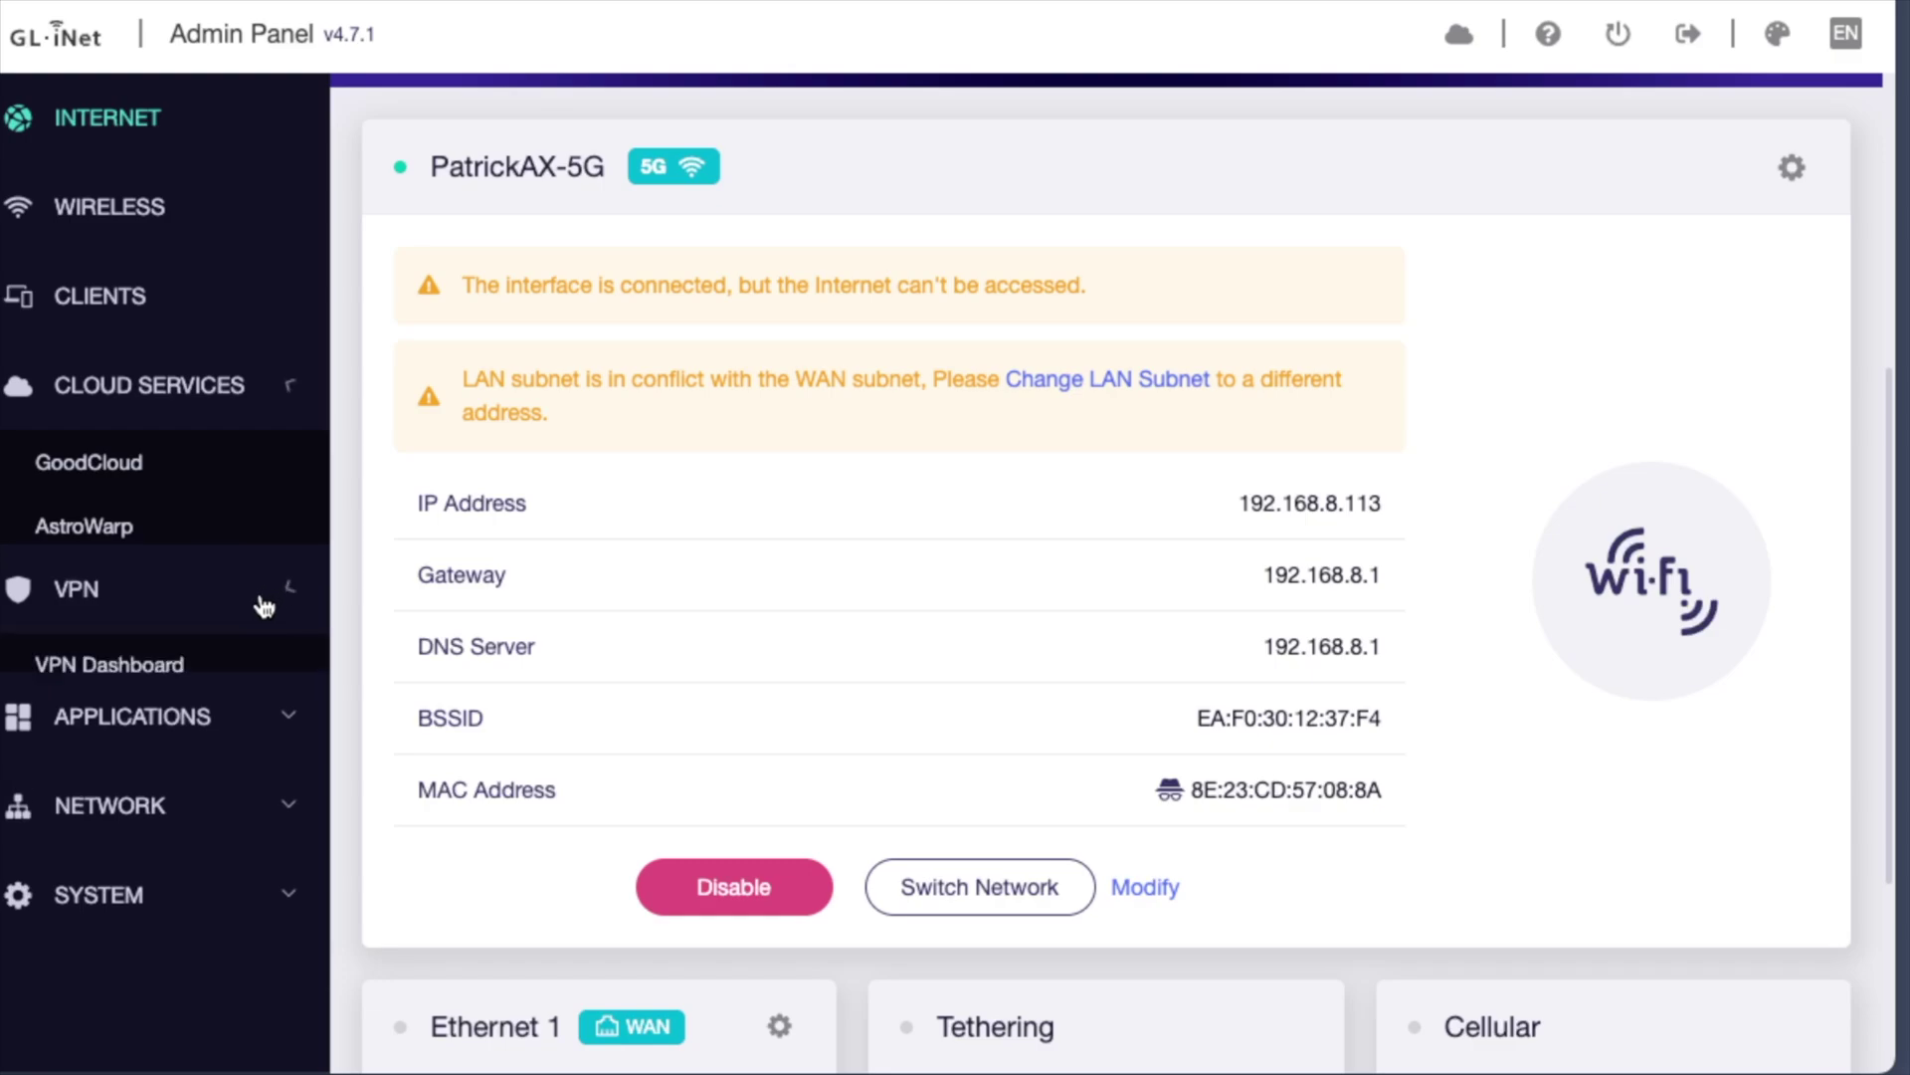
scroll(229, 582, "down", 2)
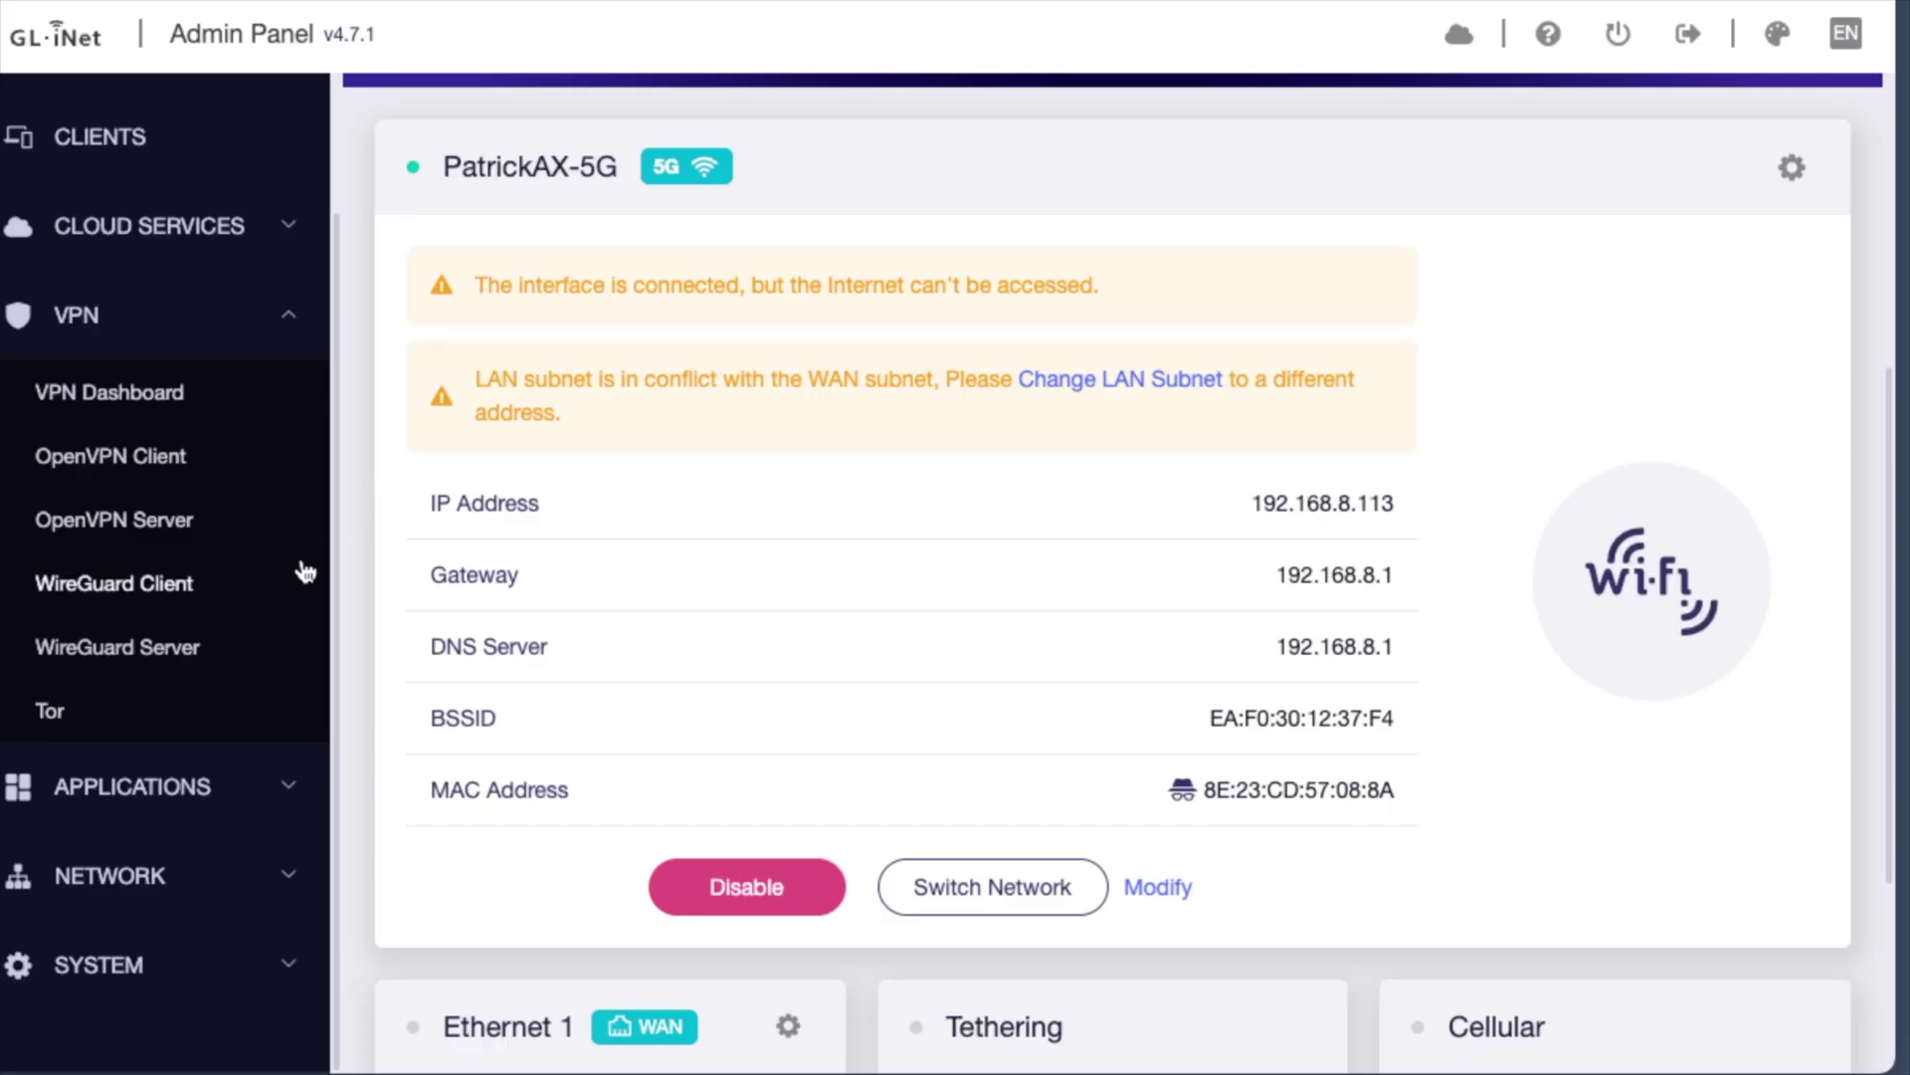
left_click(128, 789)
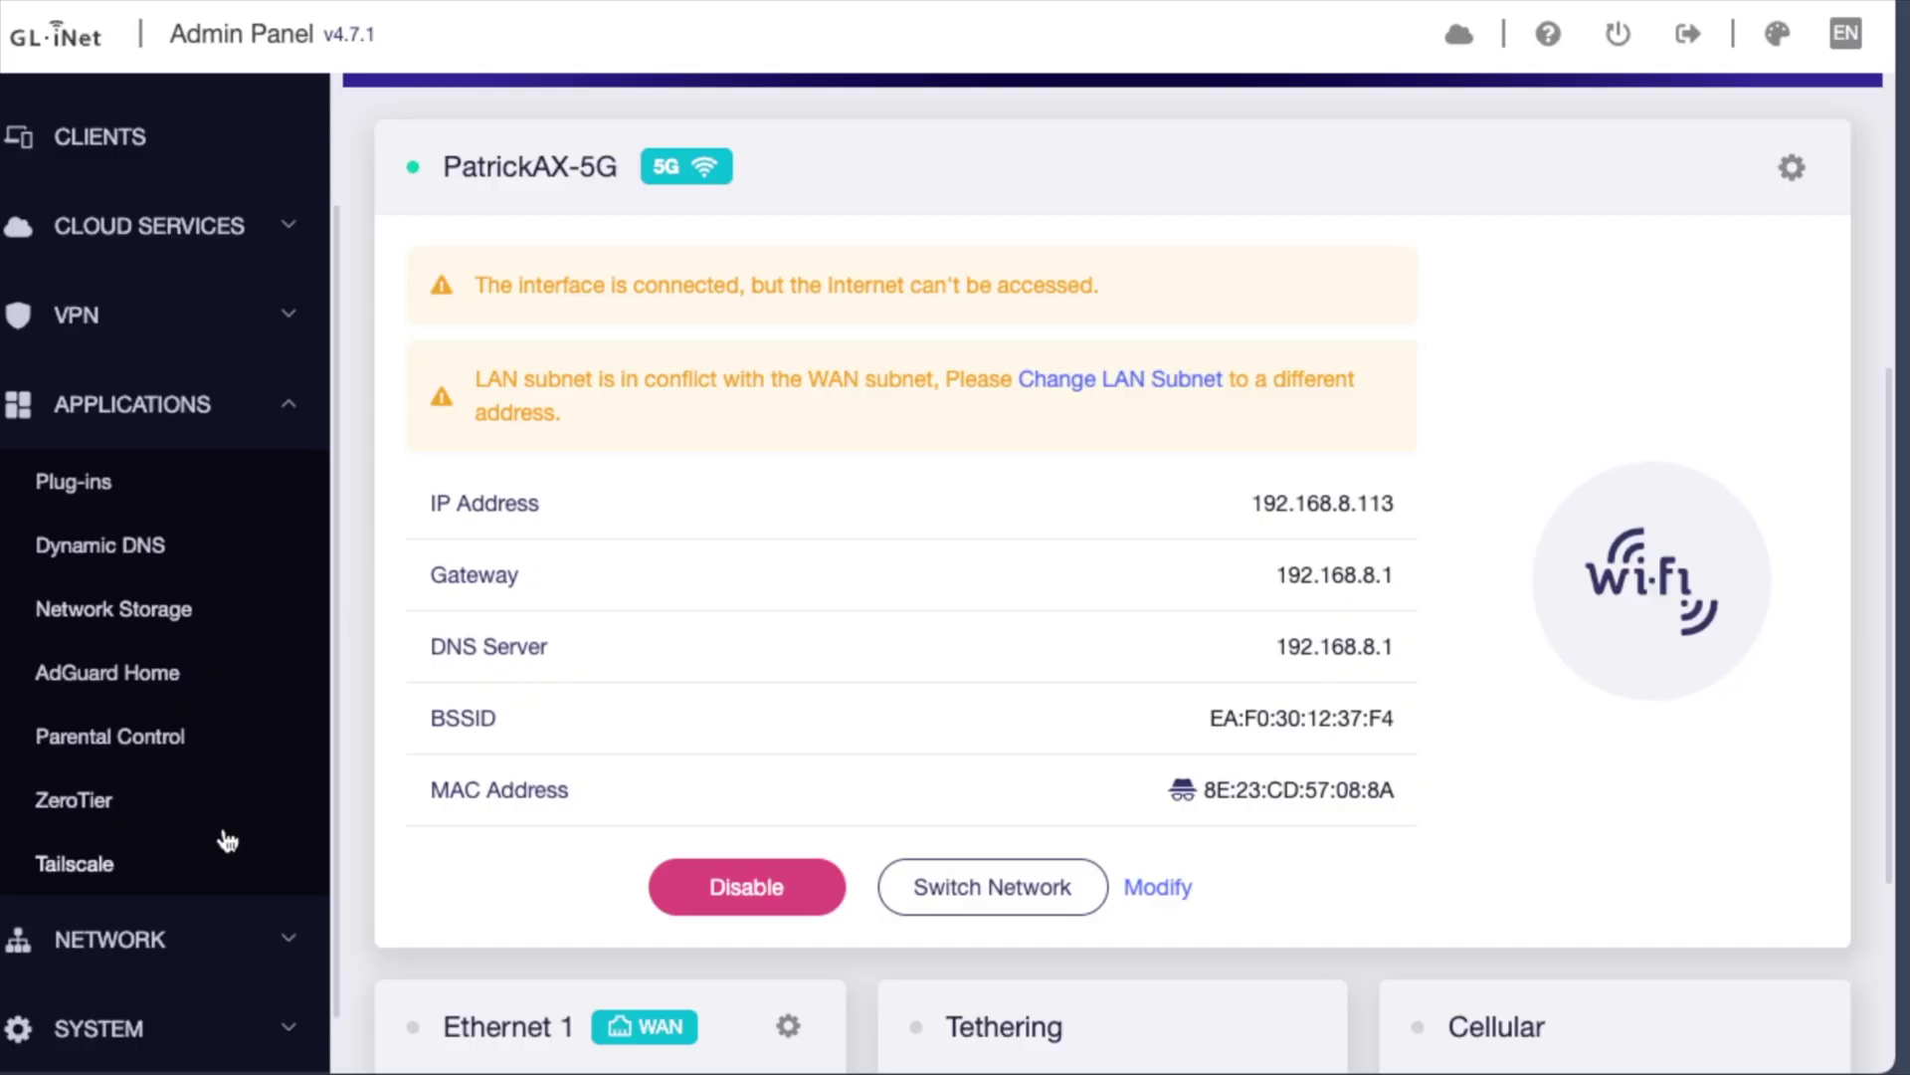
scroll(75, 872, "up", 1)
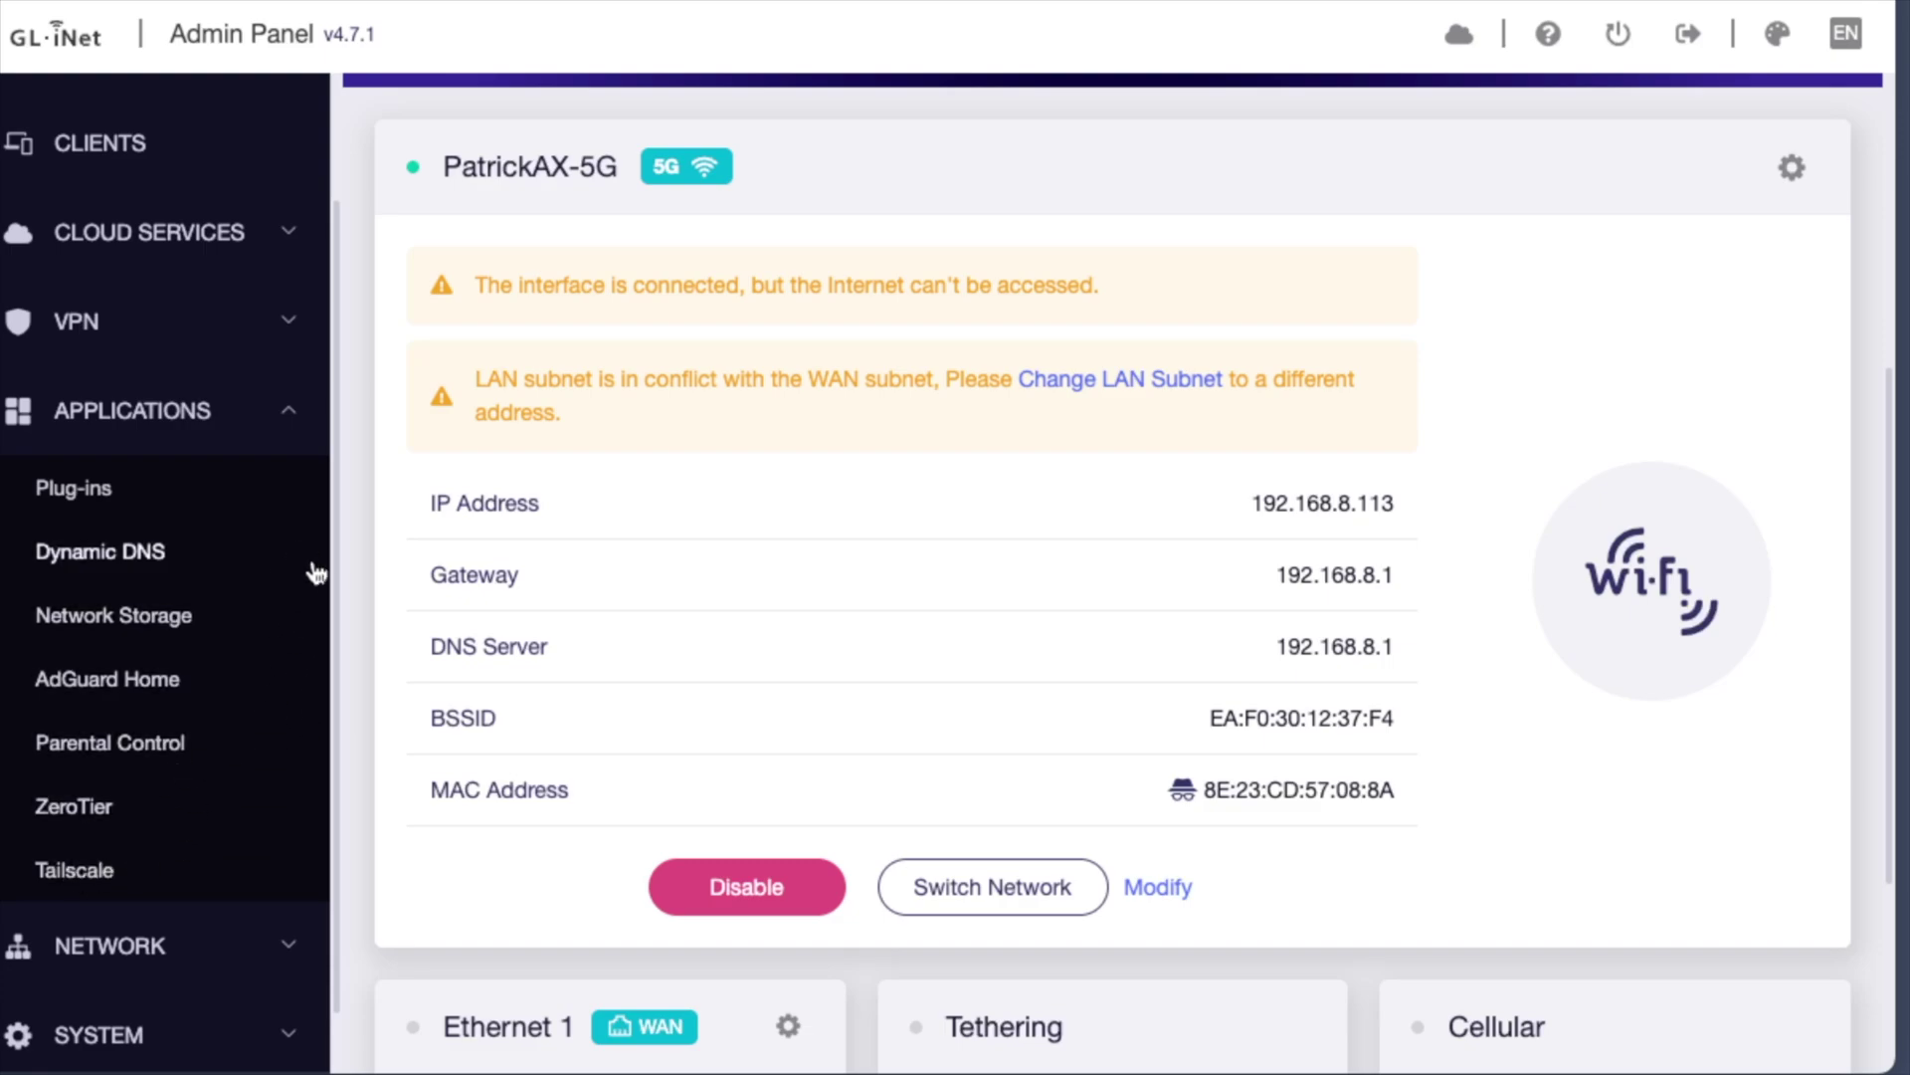
scroll(260, 686, "down", 1)
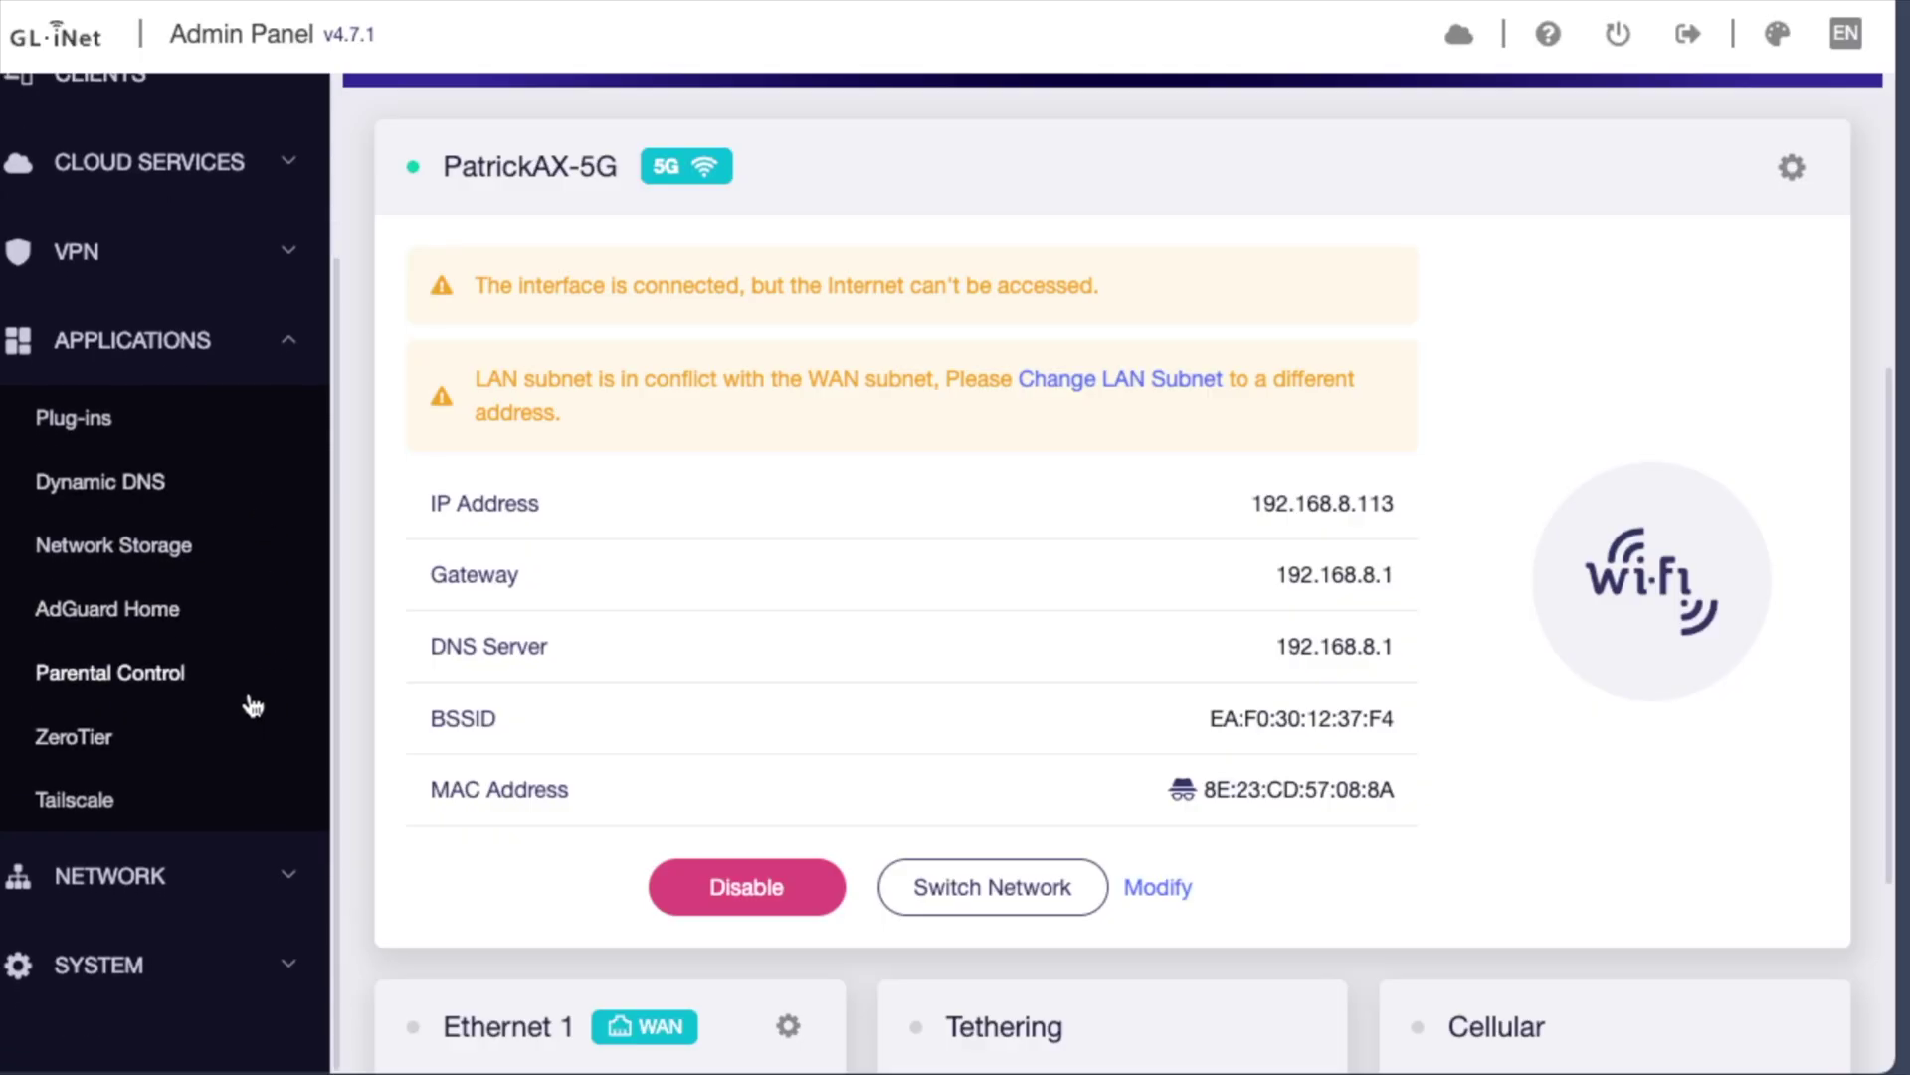
left_click(144, 878)
scroll(249, 666, "down", 3)
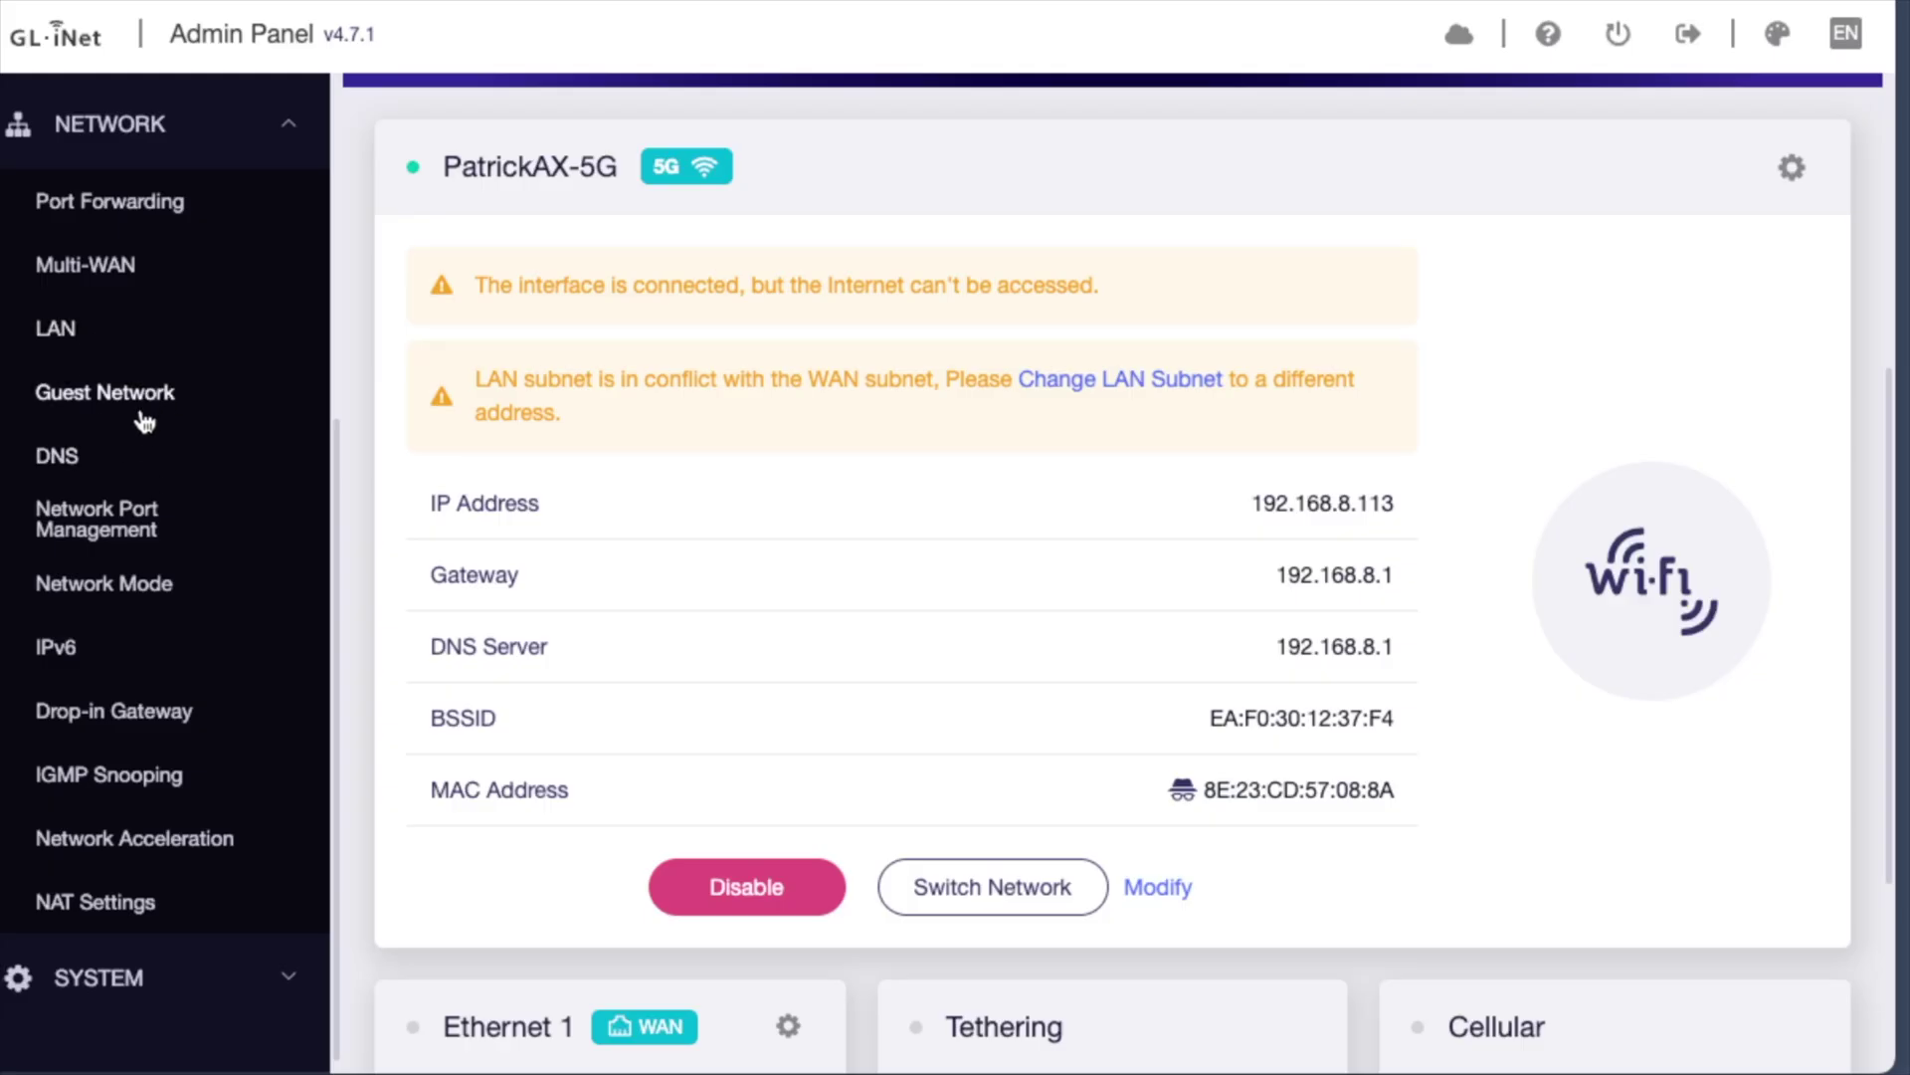
Examine the Multi-WAN interface status tracking, the Failover and Load Balance modes, and the interface priority order.
left_click(90, 267)
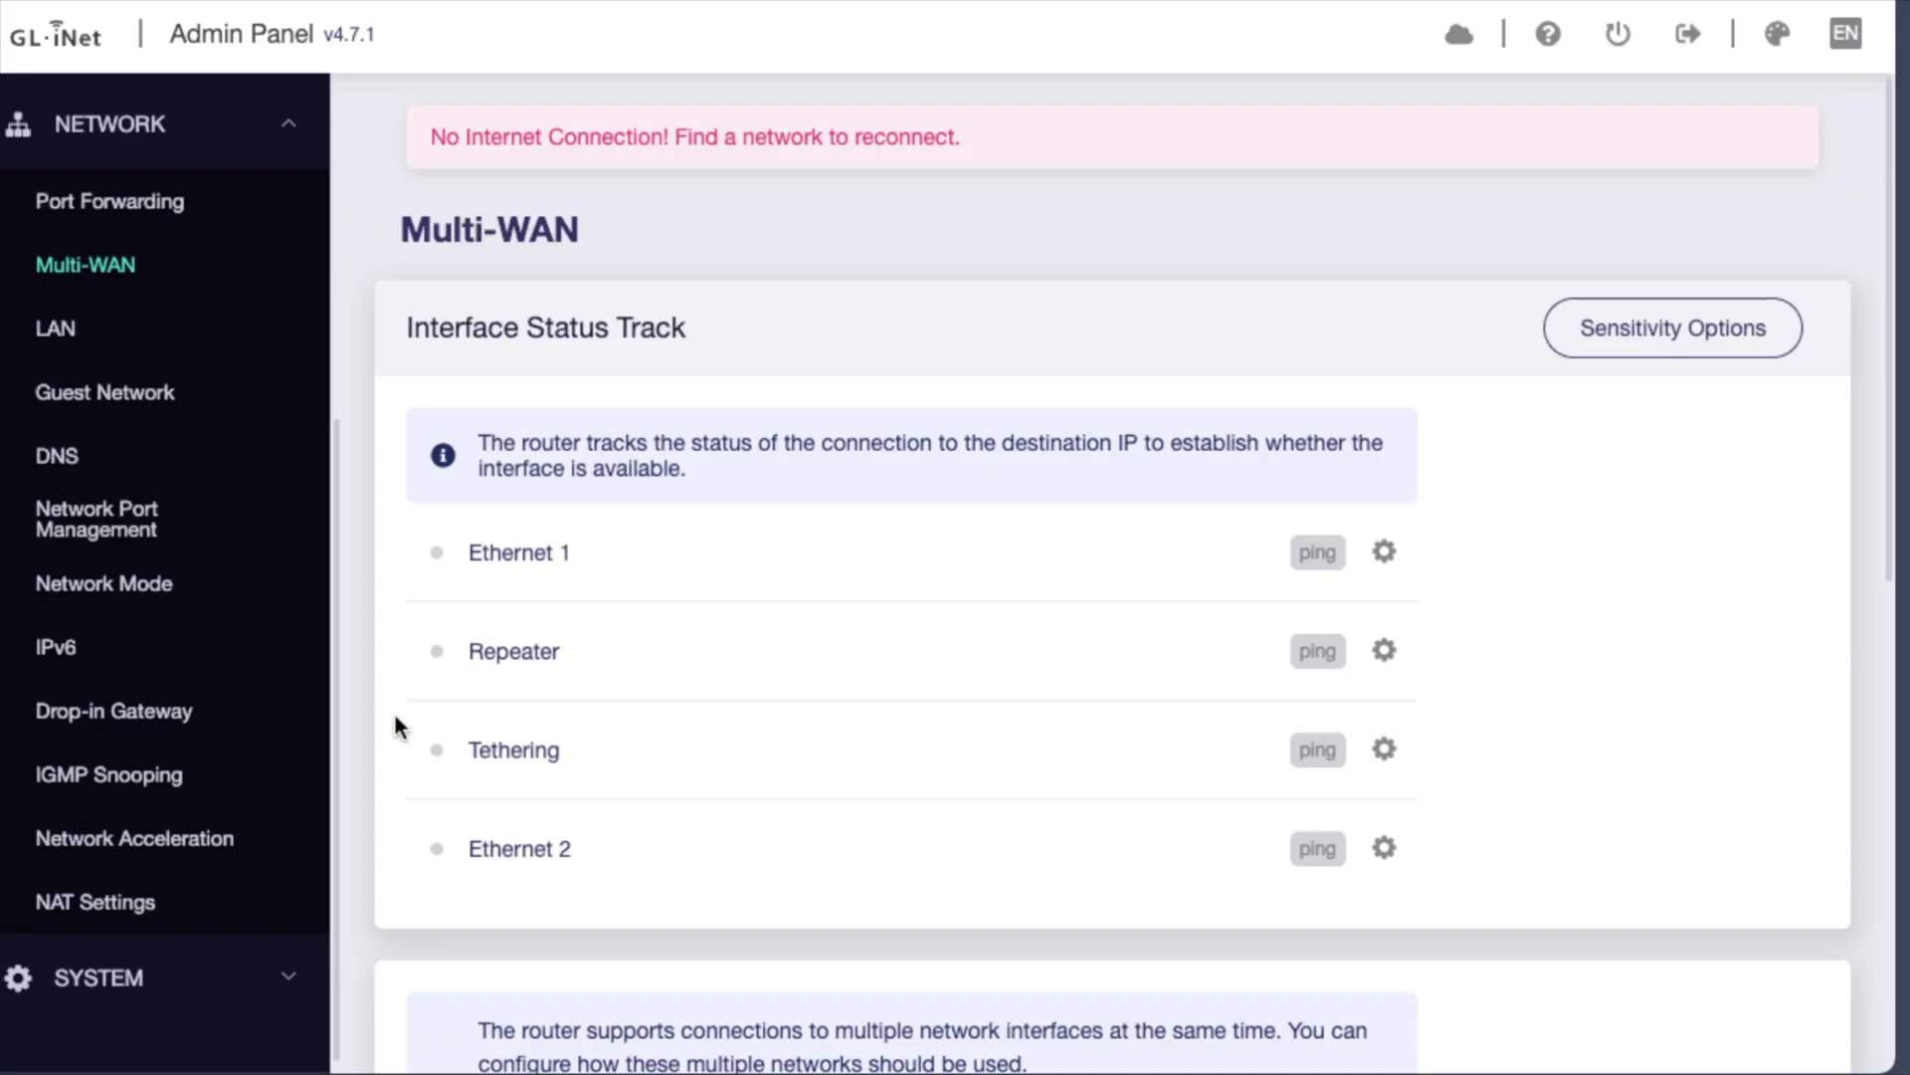
scroll(350, 567, "down", 2)
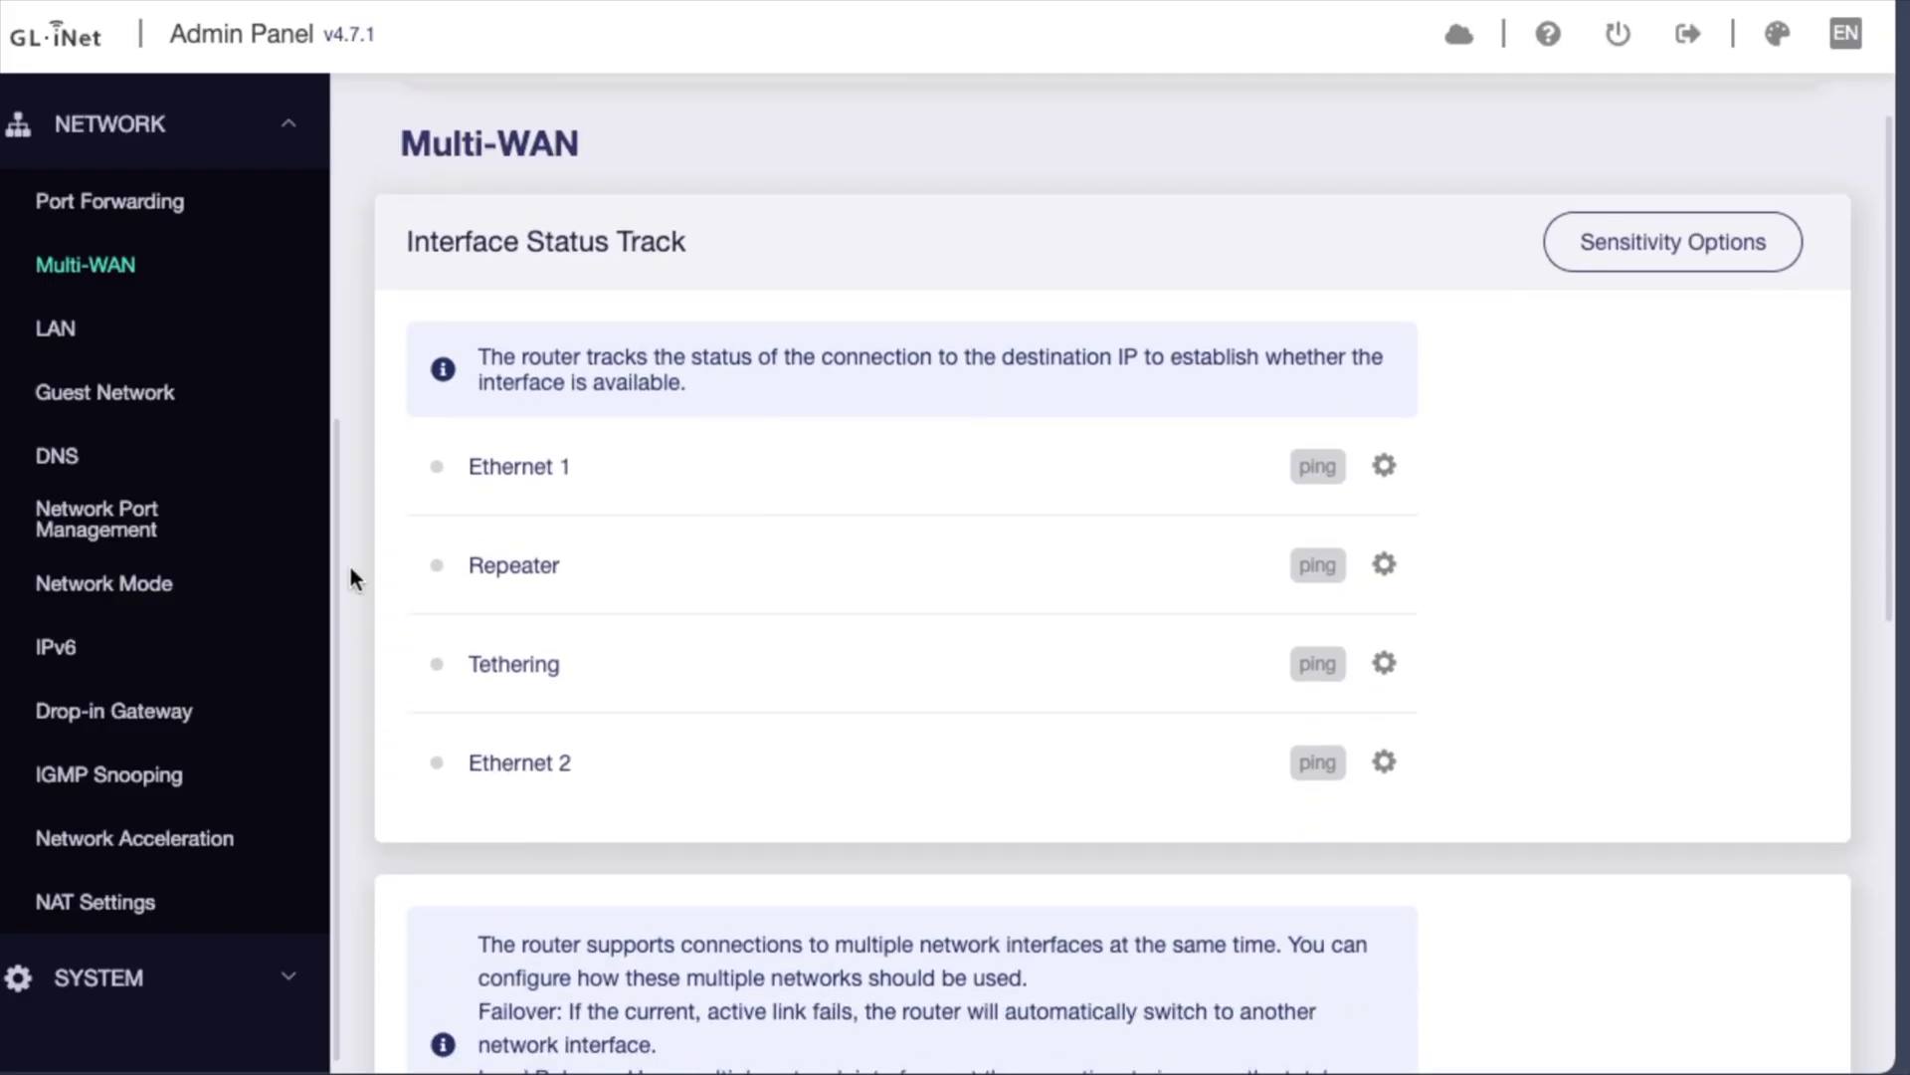
scroll(350, 569, "down", 4)
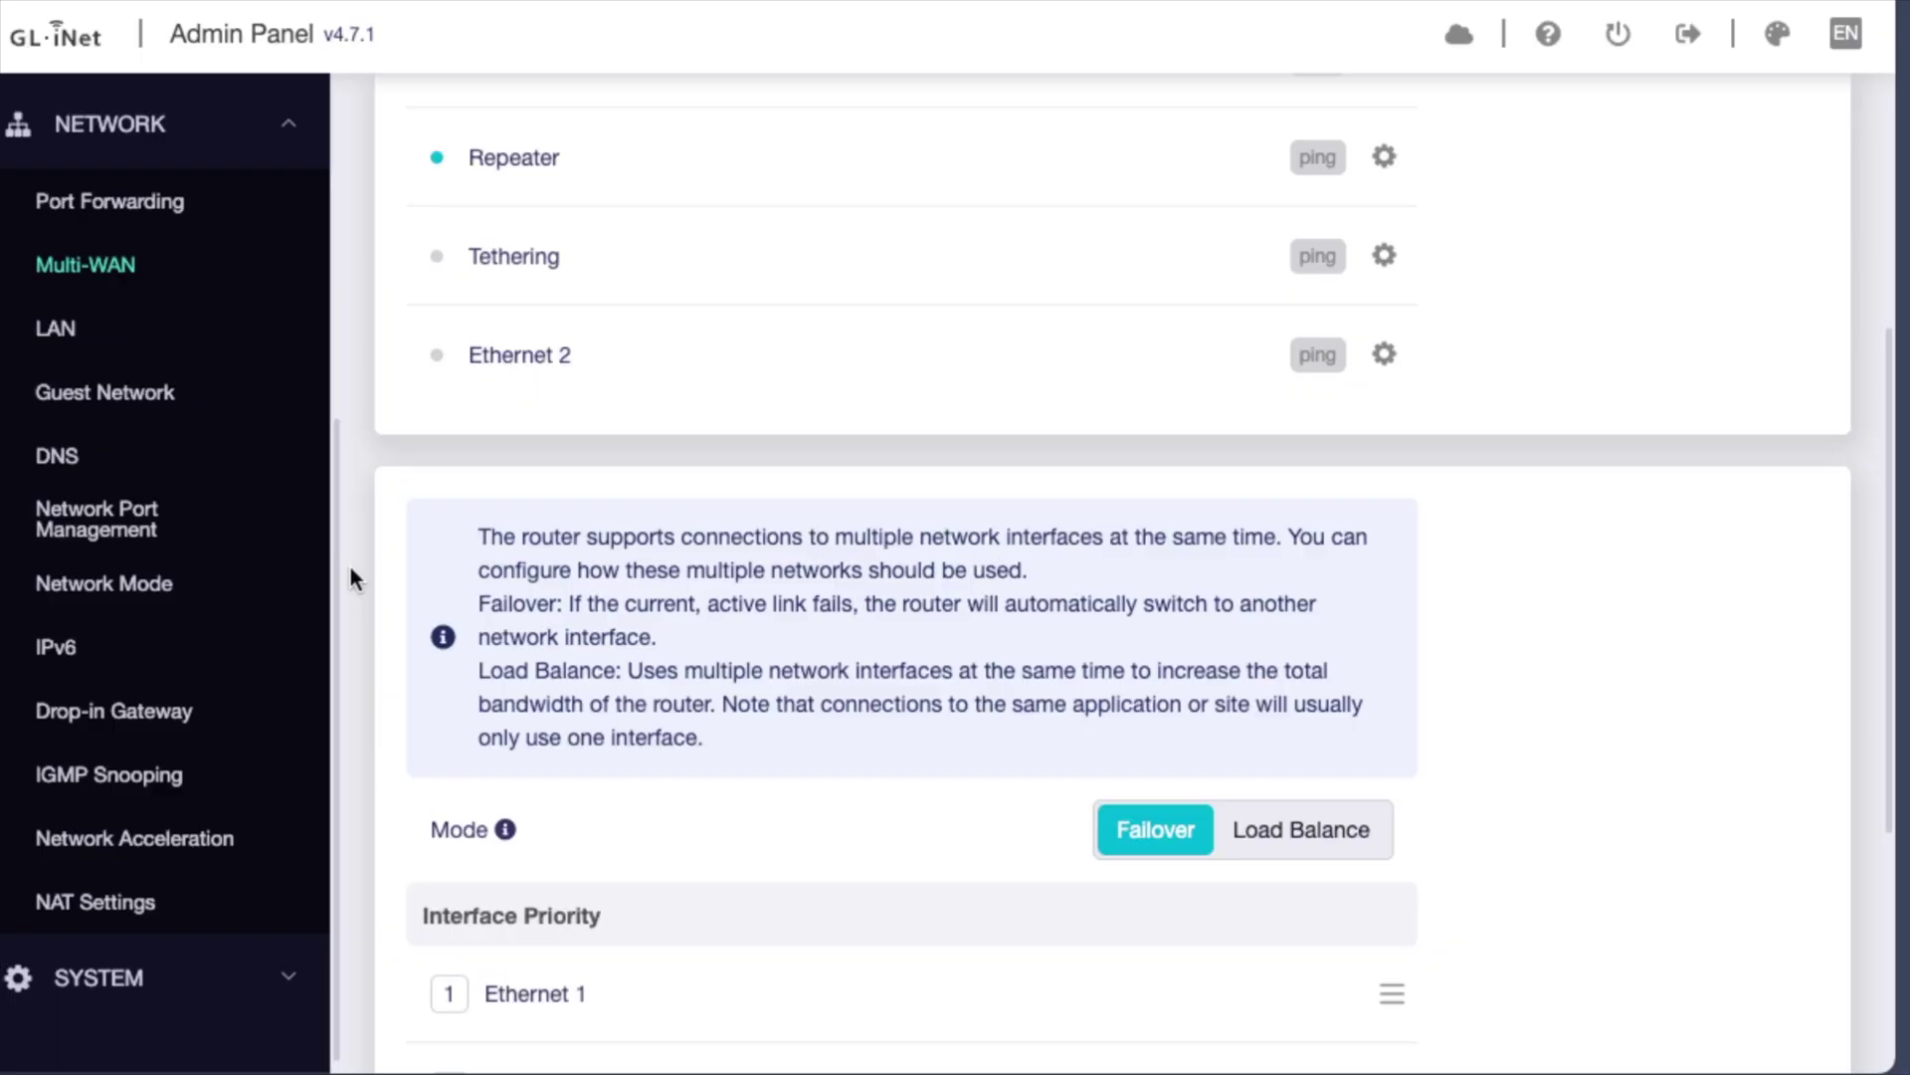
scroll(350, 569, "down", 4)
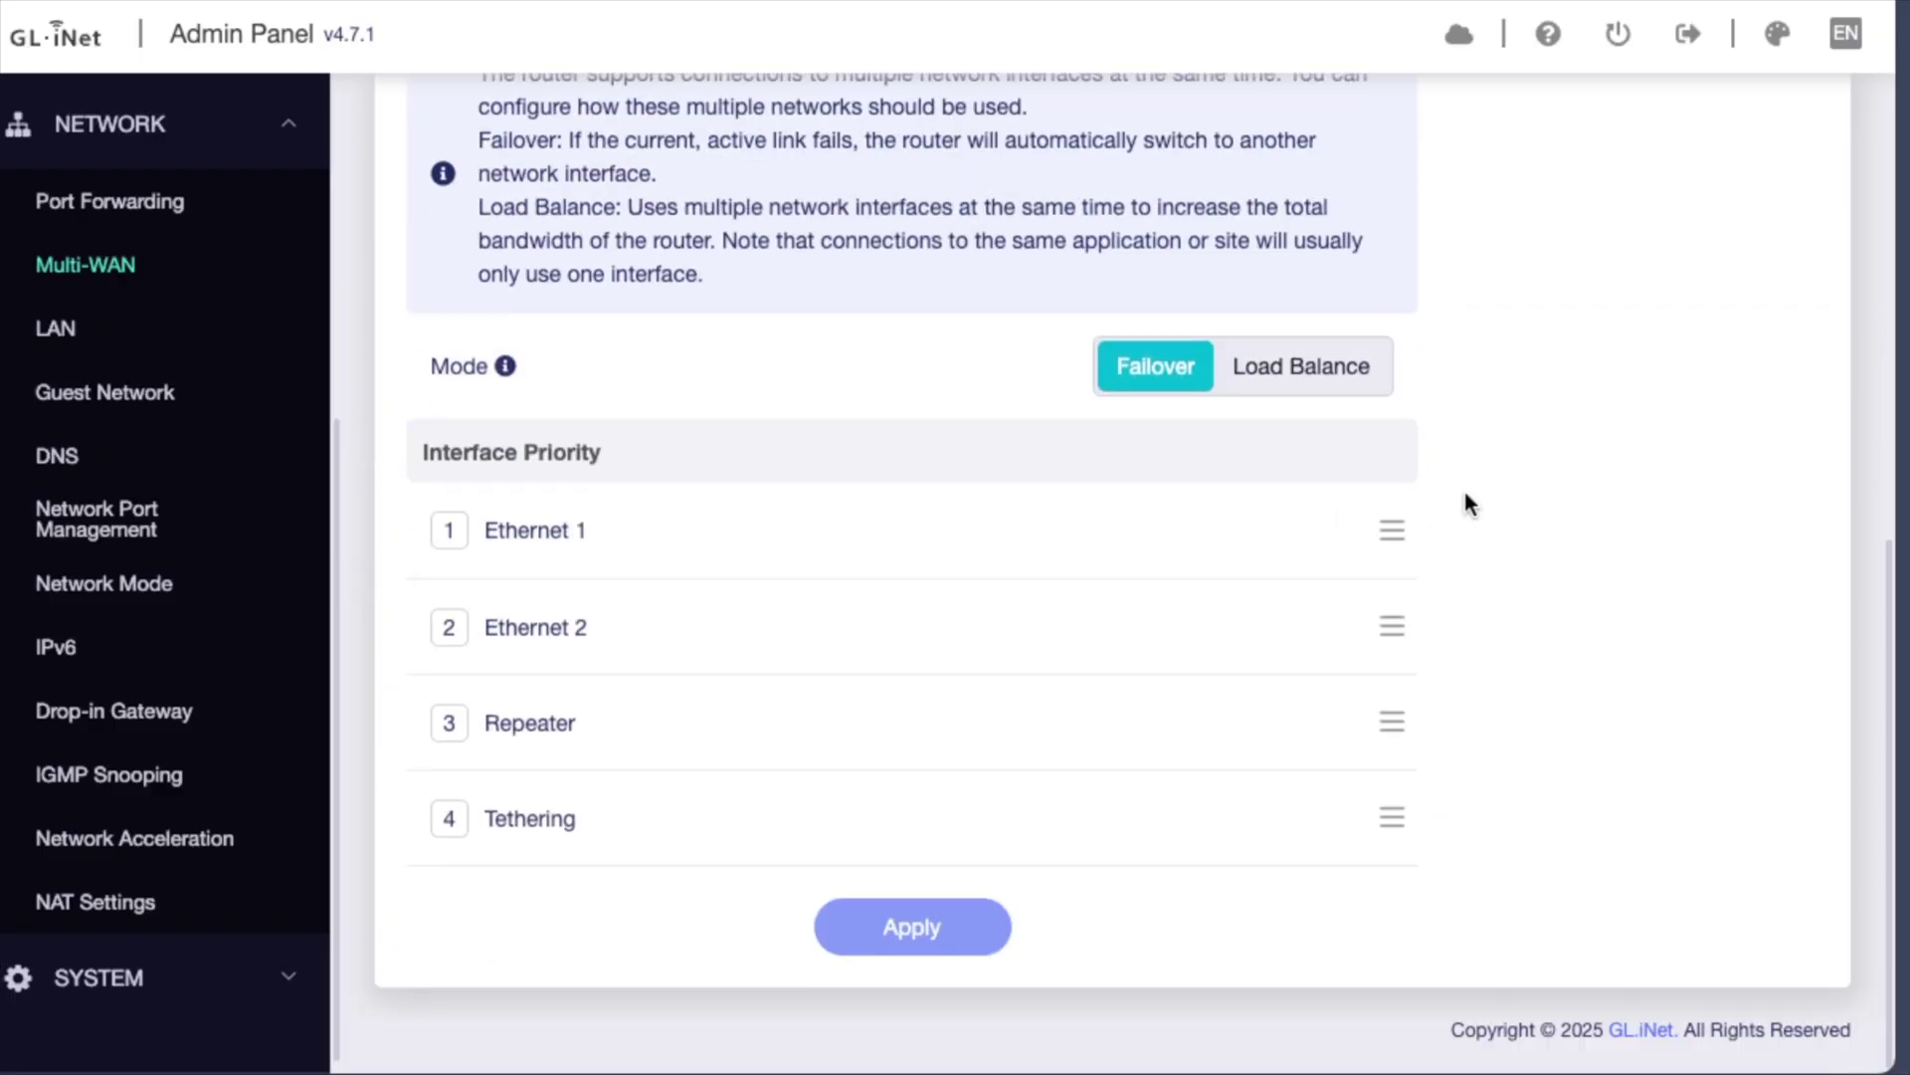
scroll(1658, 662, "up", 1)
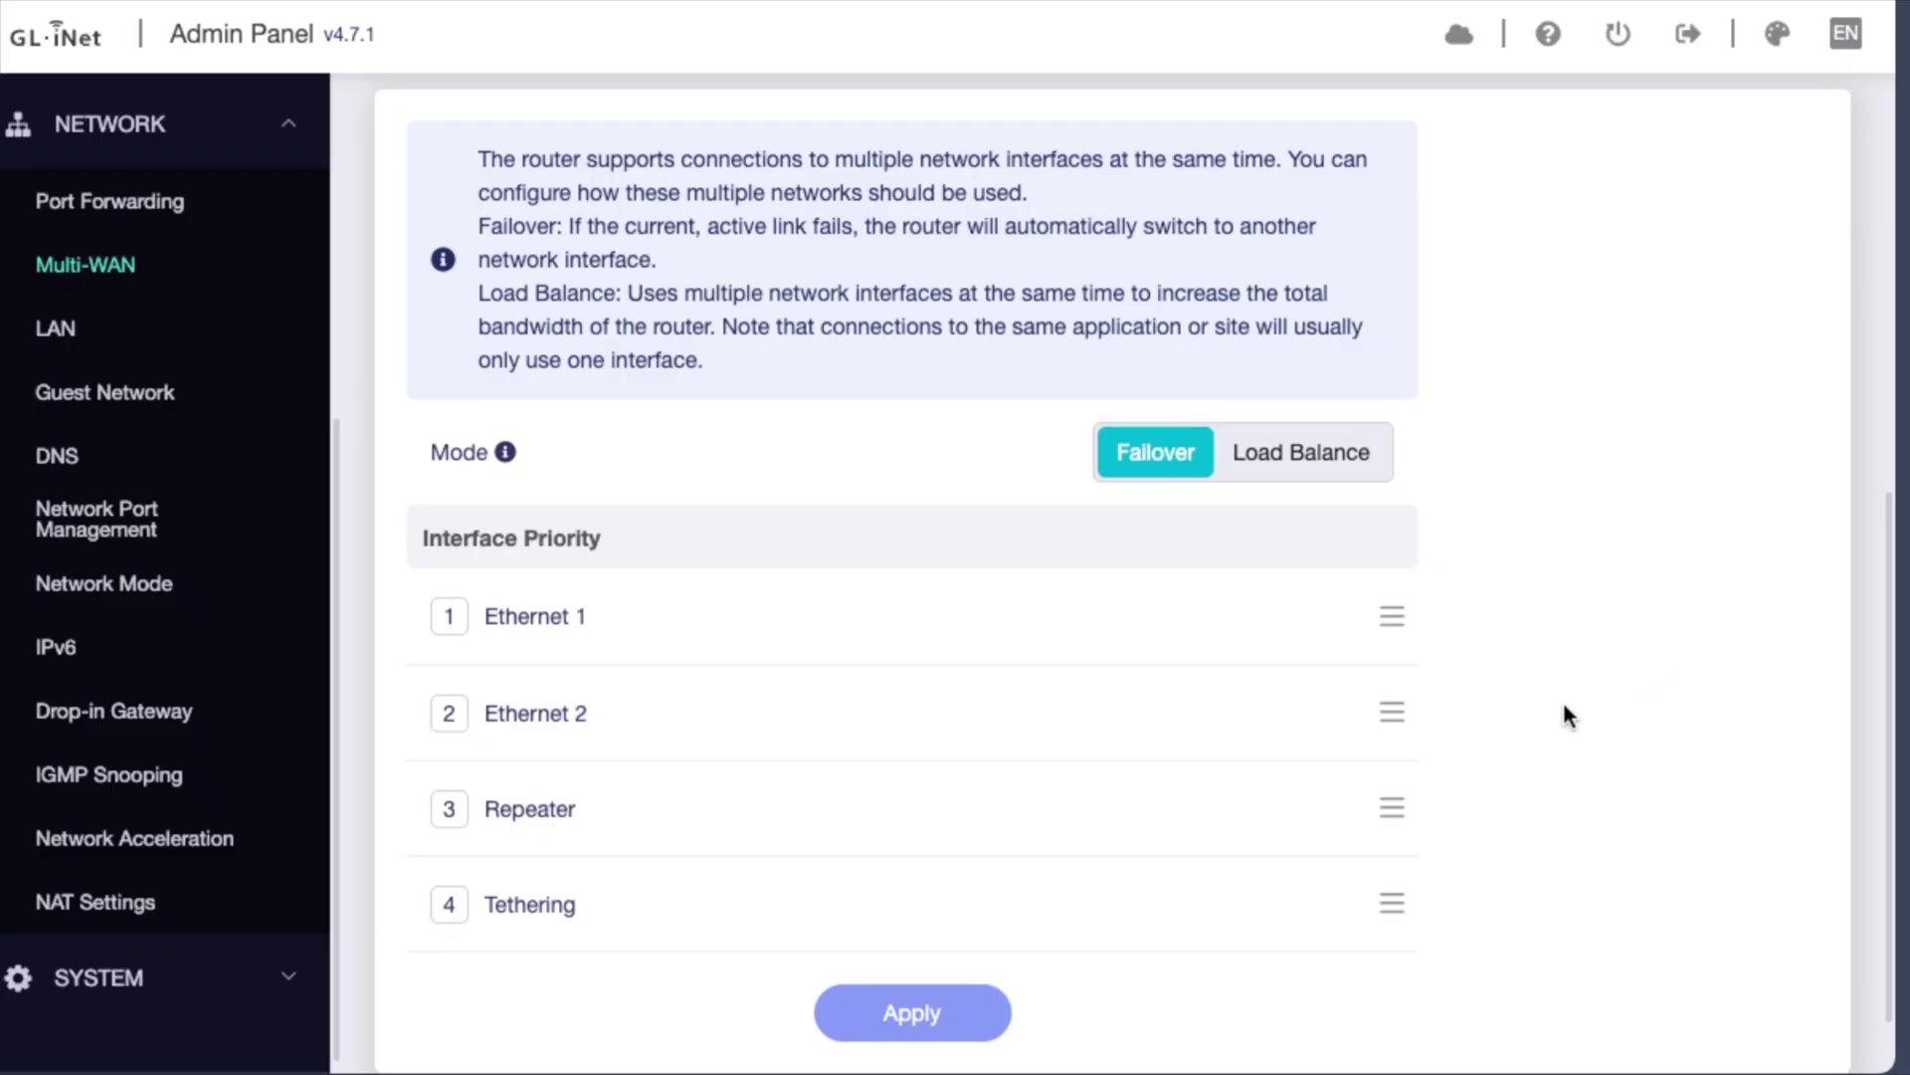
scroll(1648, 656, "down", 1)
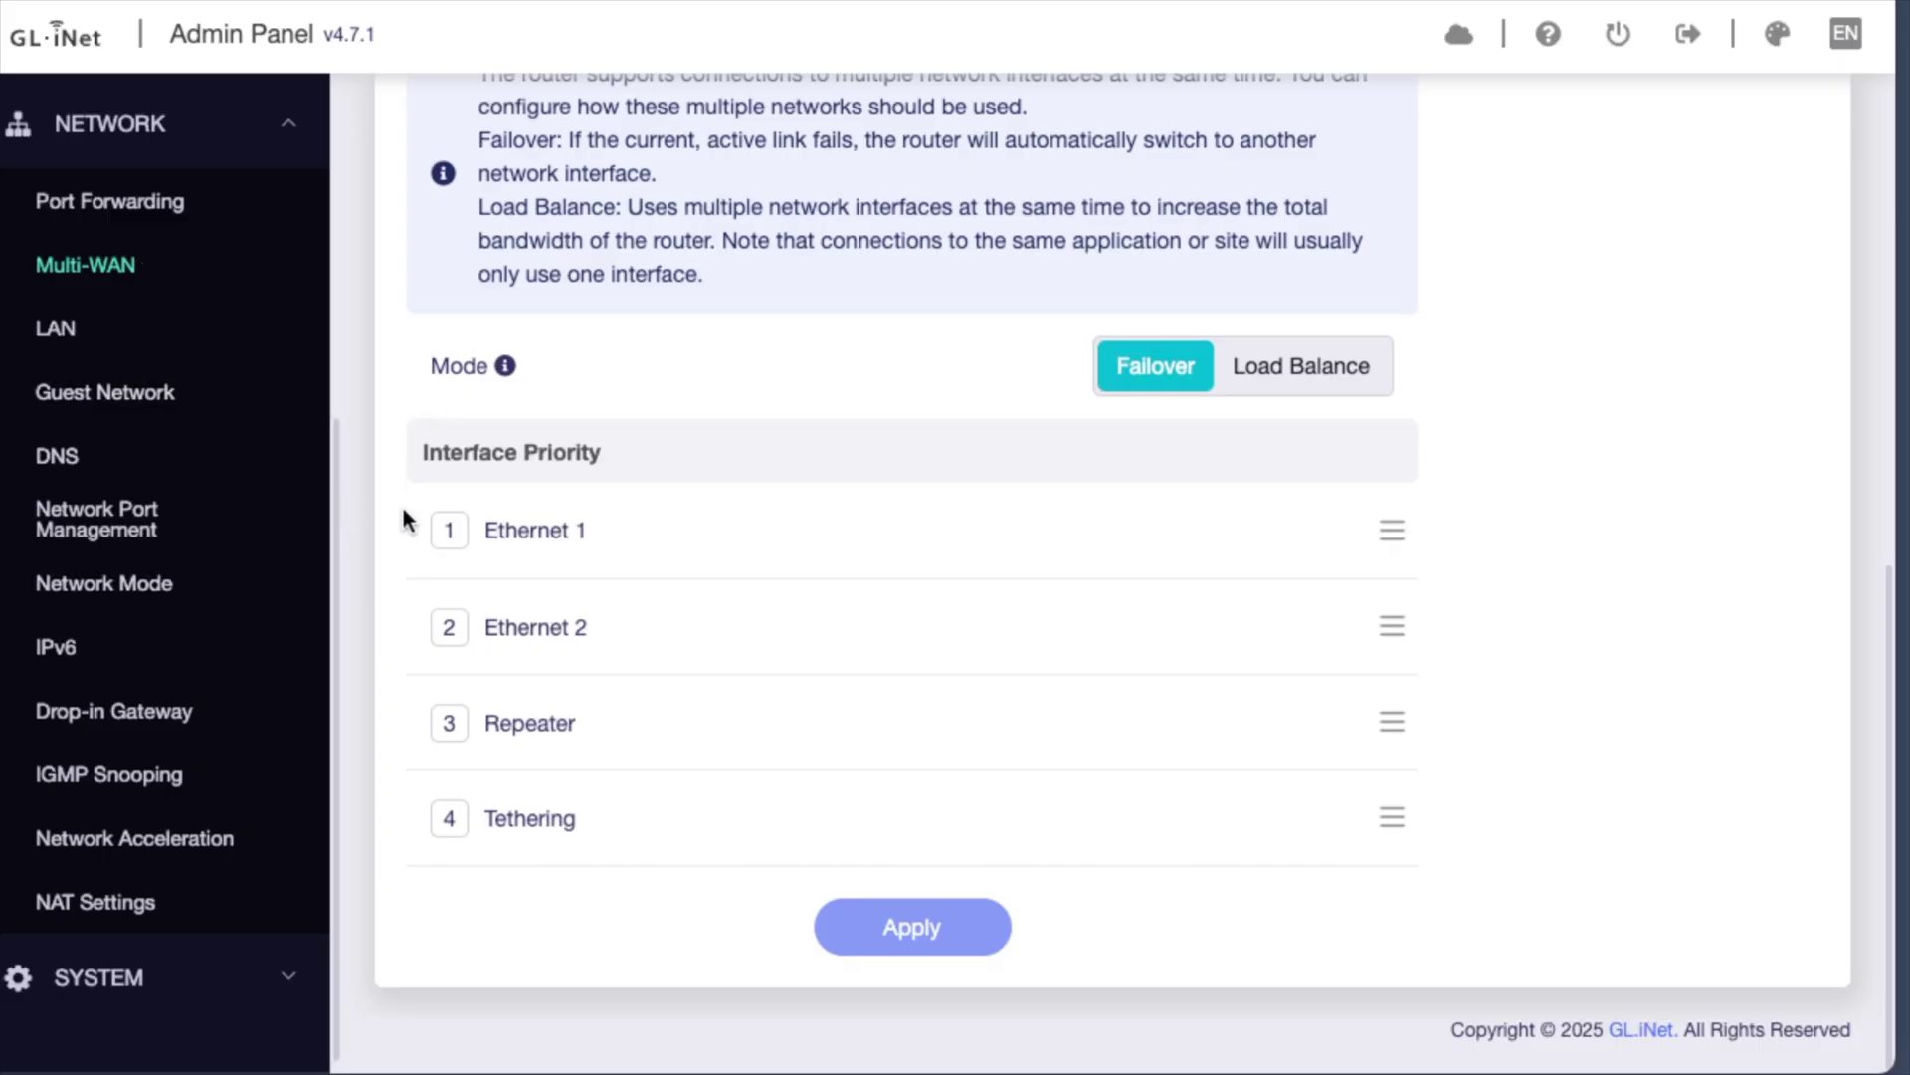
Review the router's system overview for CPU, memory and flash usage, and check the online firmware upgrade information.
left_click(118, 977)
left_click(104, 471)
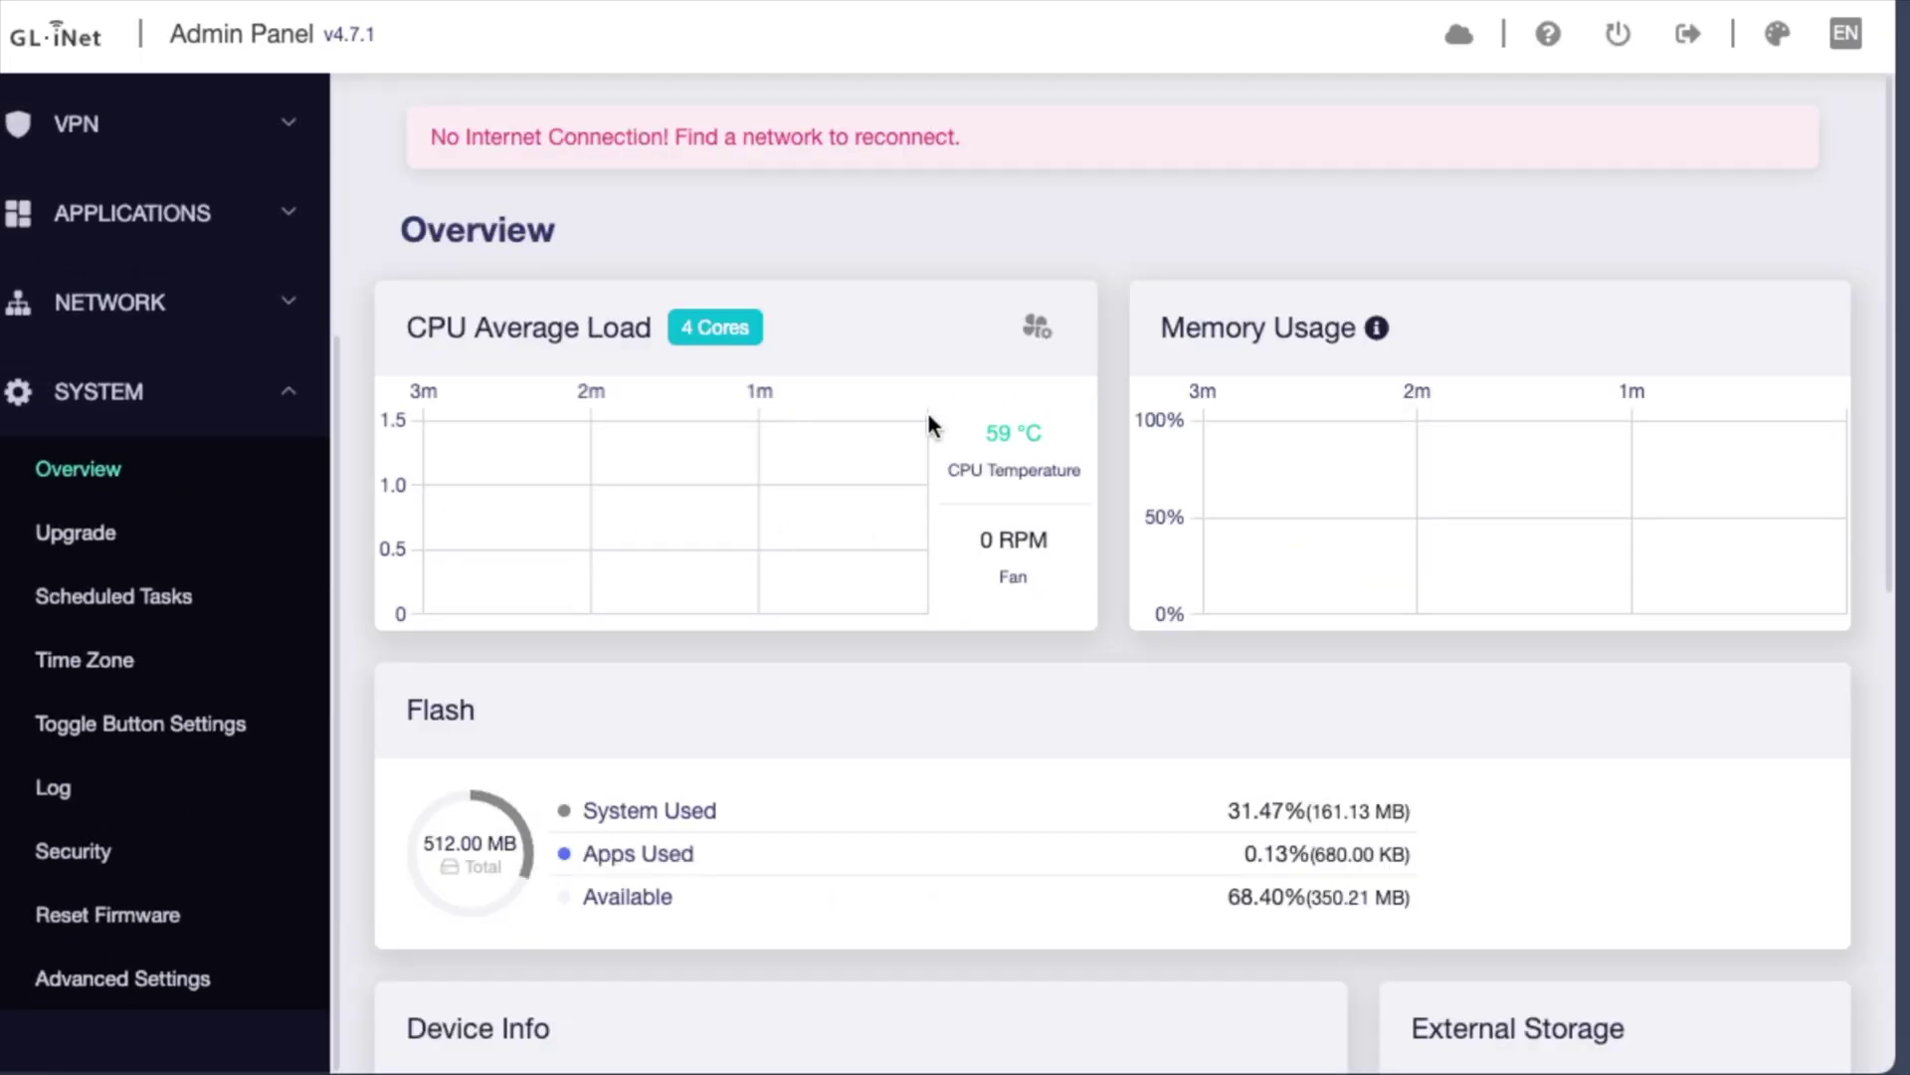
scroll(778, 641, "down", 2)
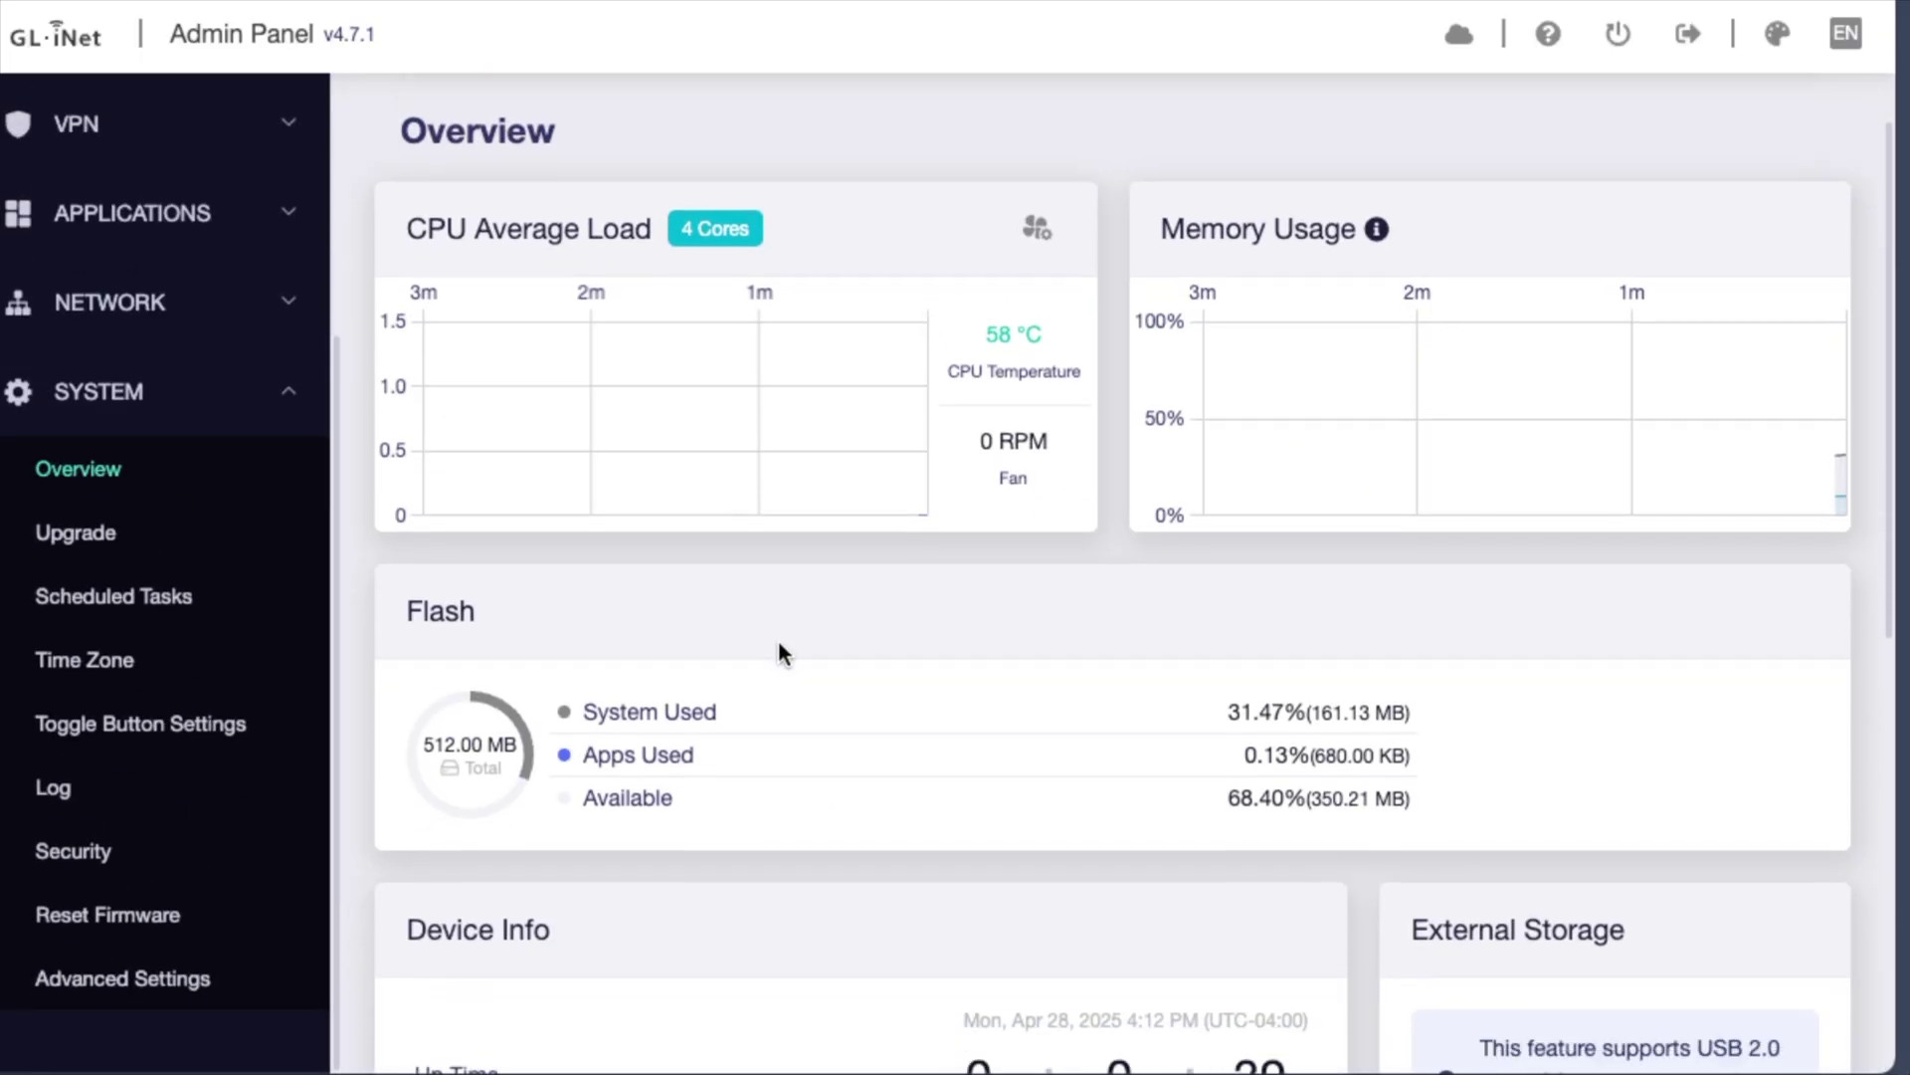
scroll(789, 560, "down", 2)
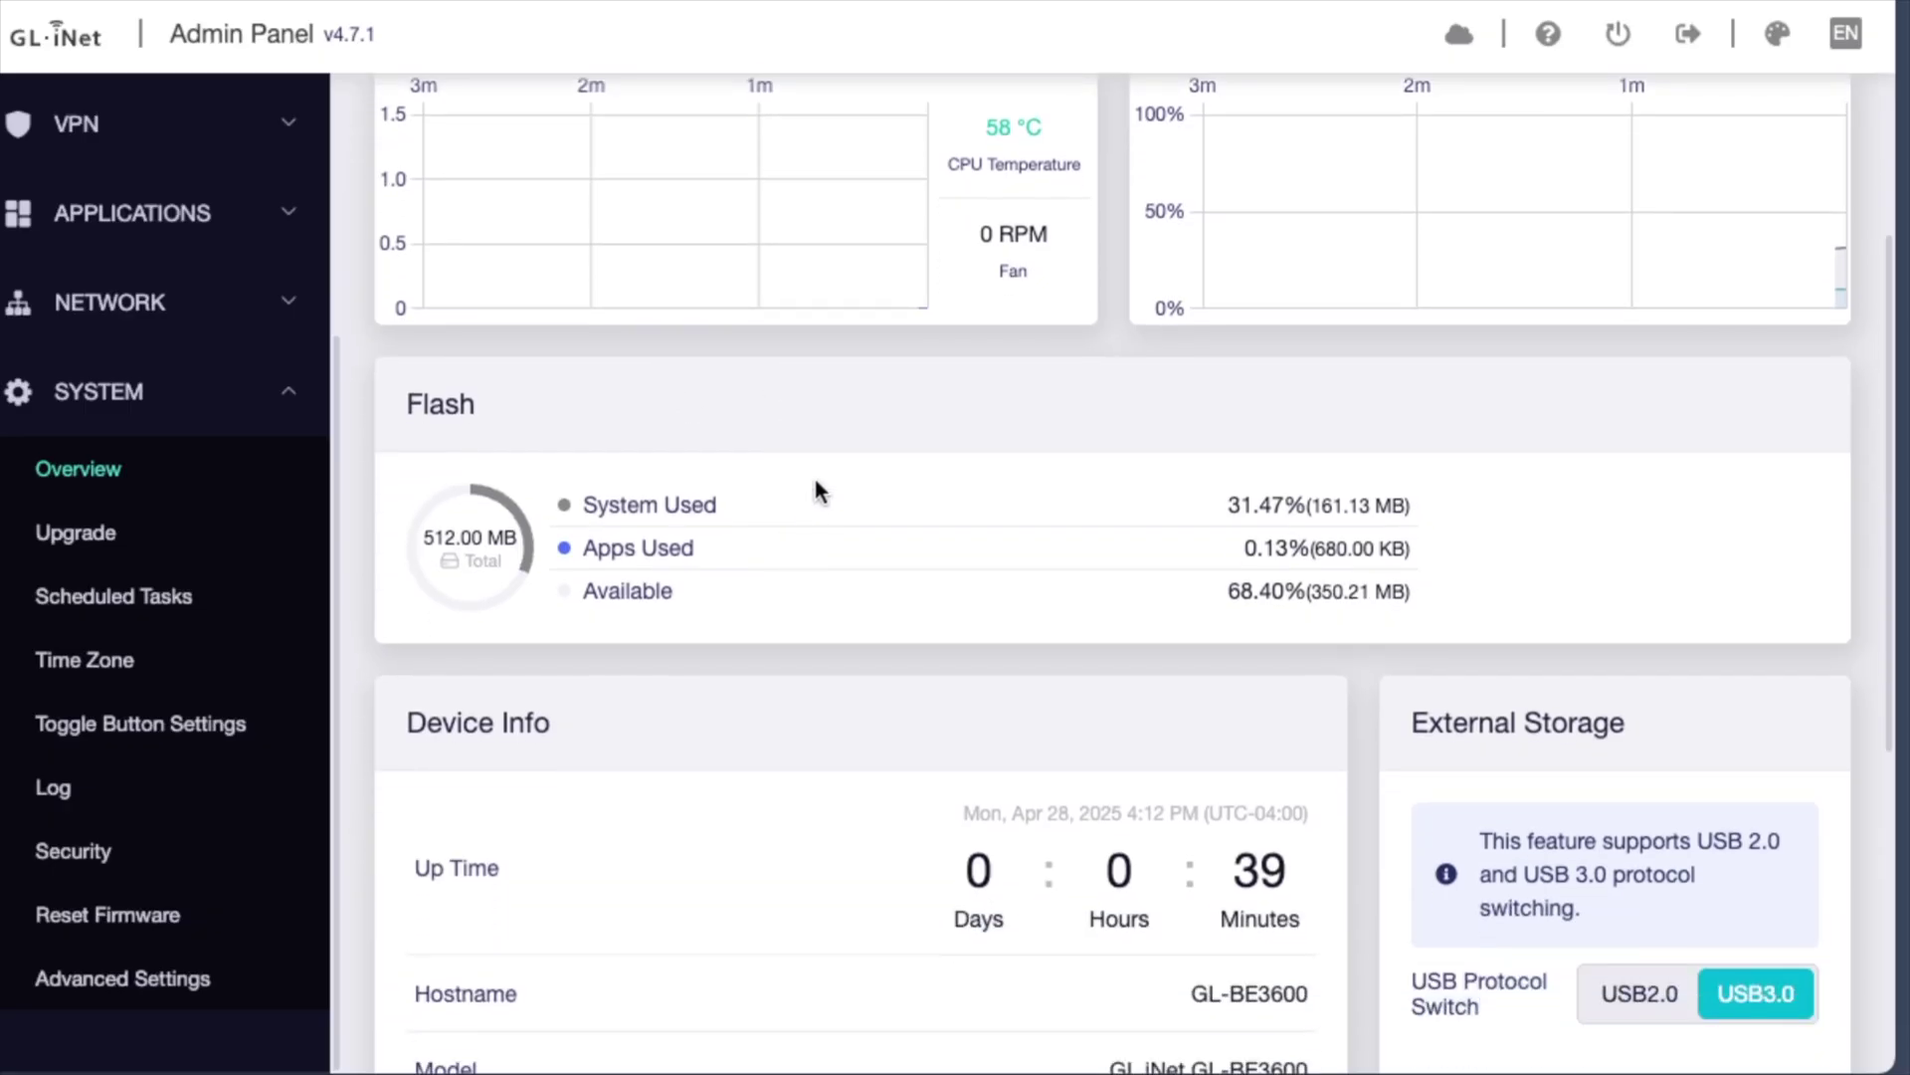
scroll(816, 490, "up", 3)
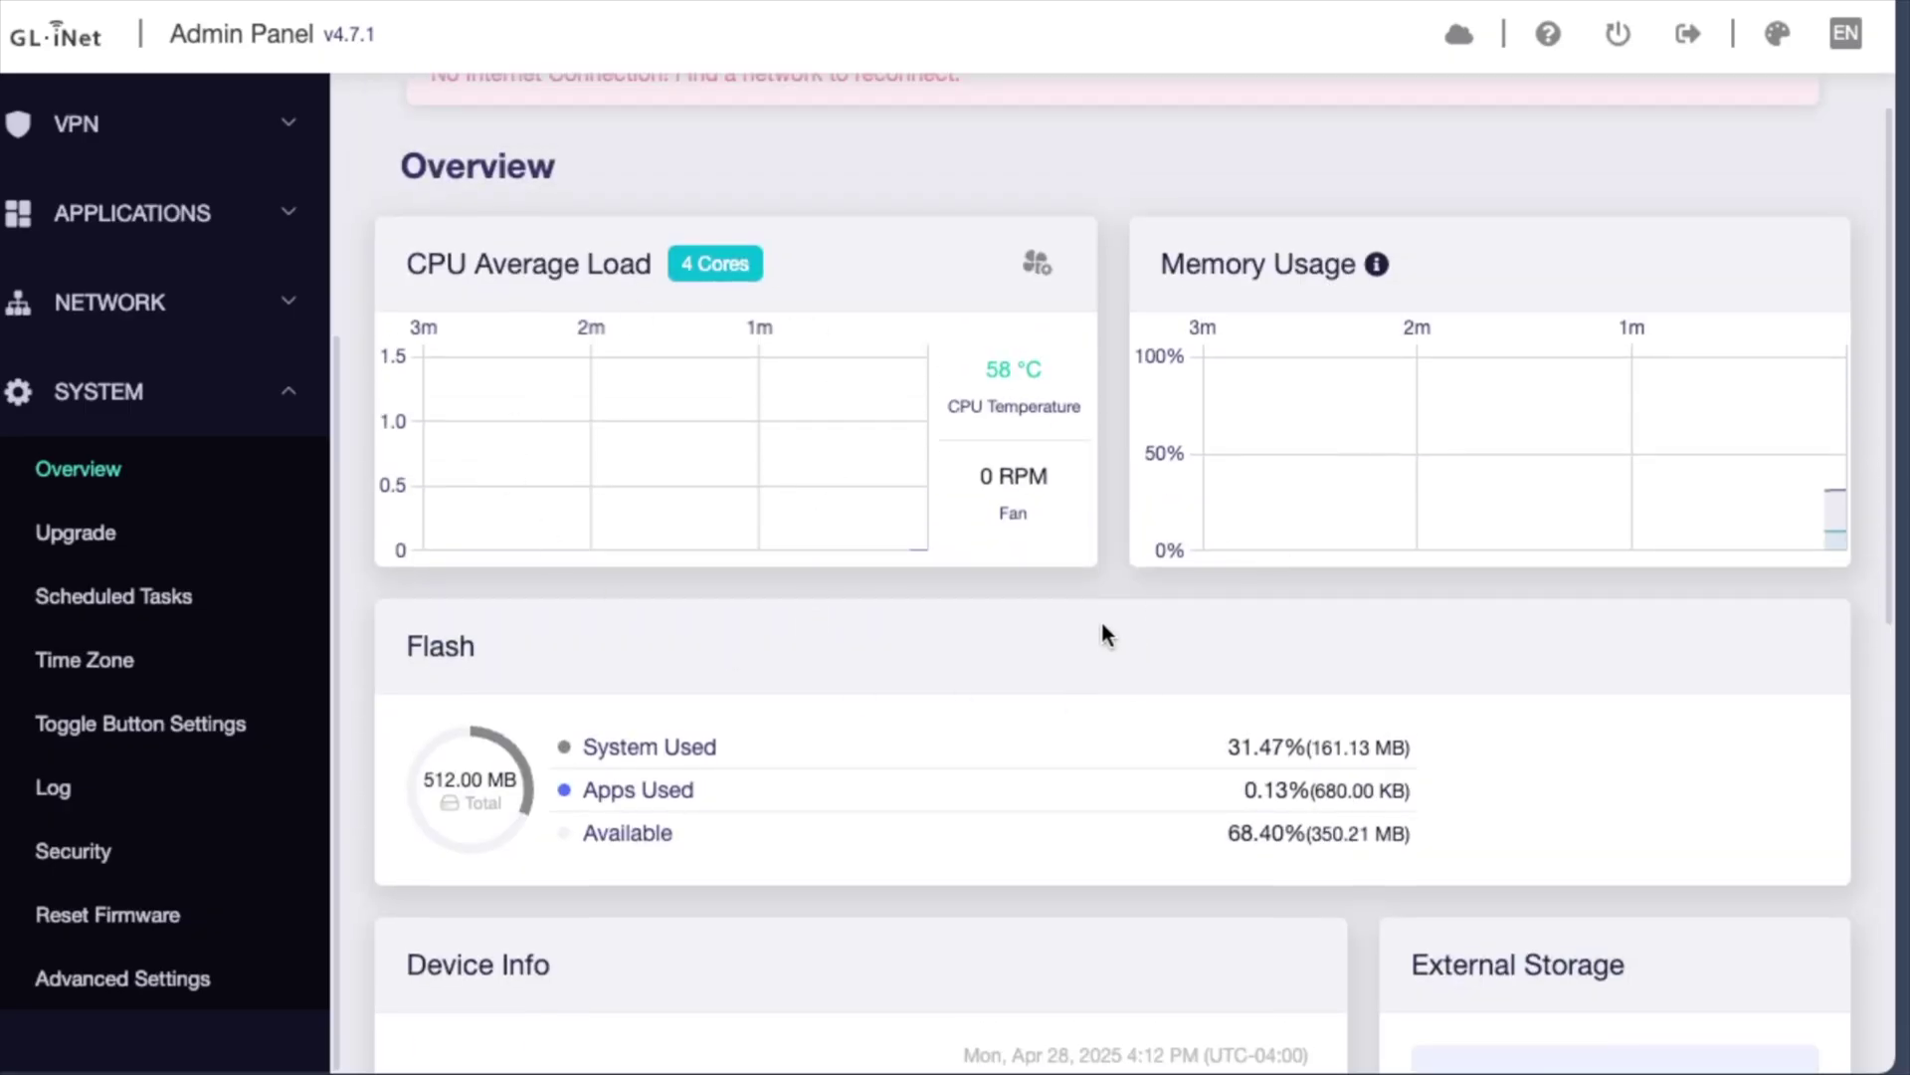
scroll(842, 697, "down", 1)
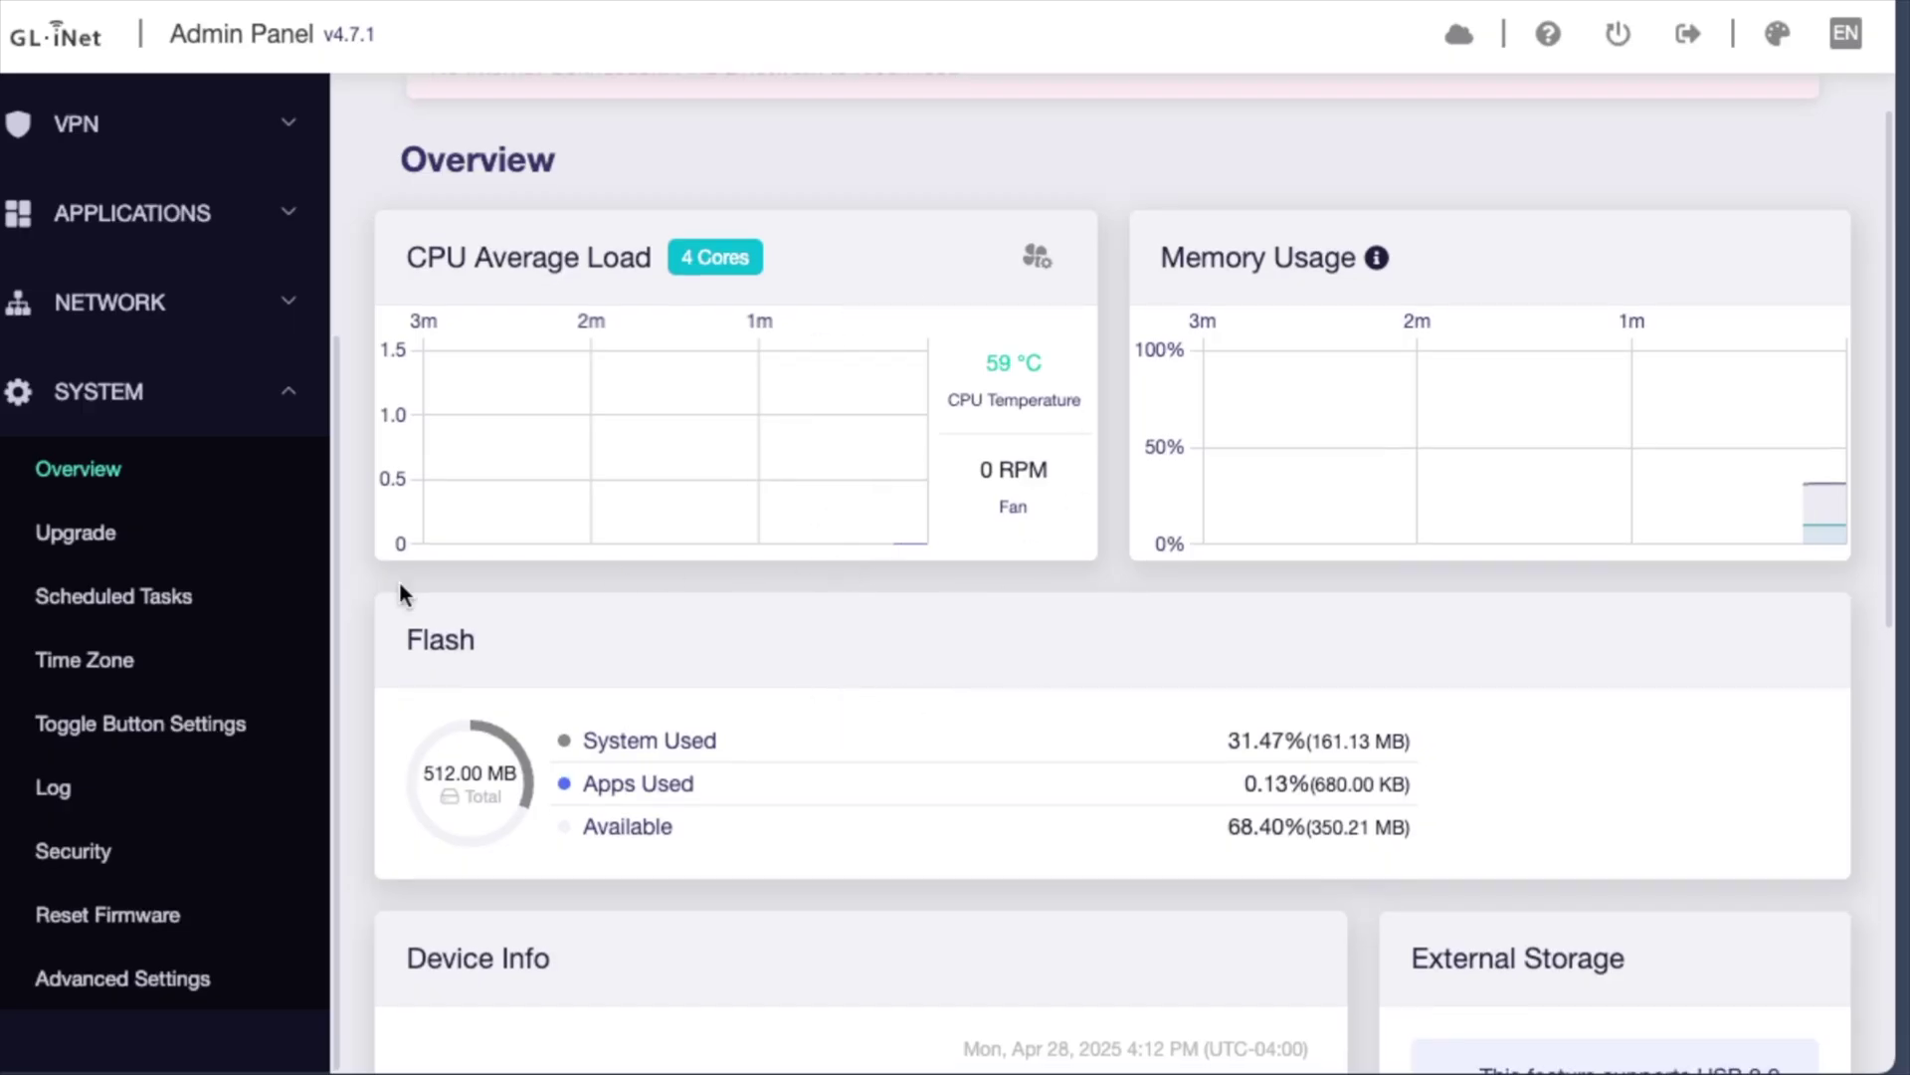
left_click(95, 534)
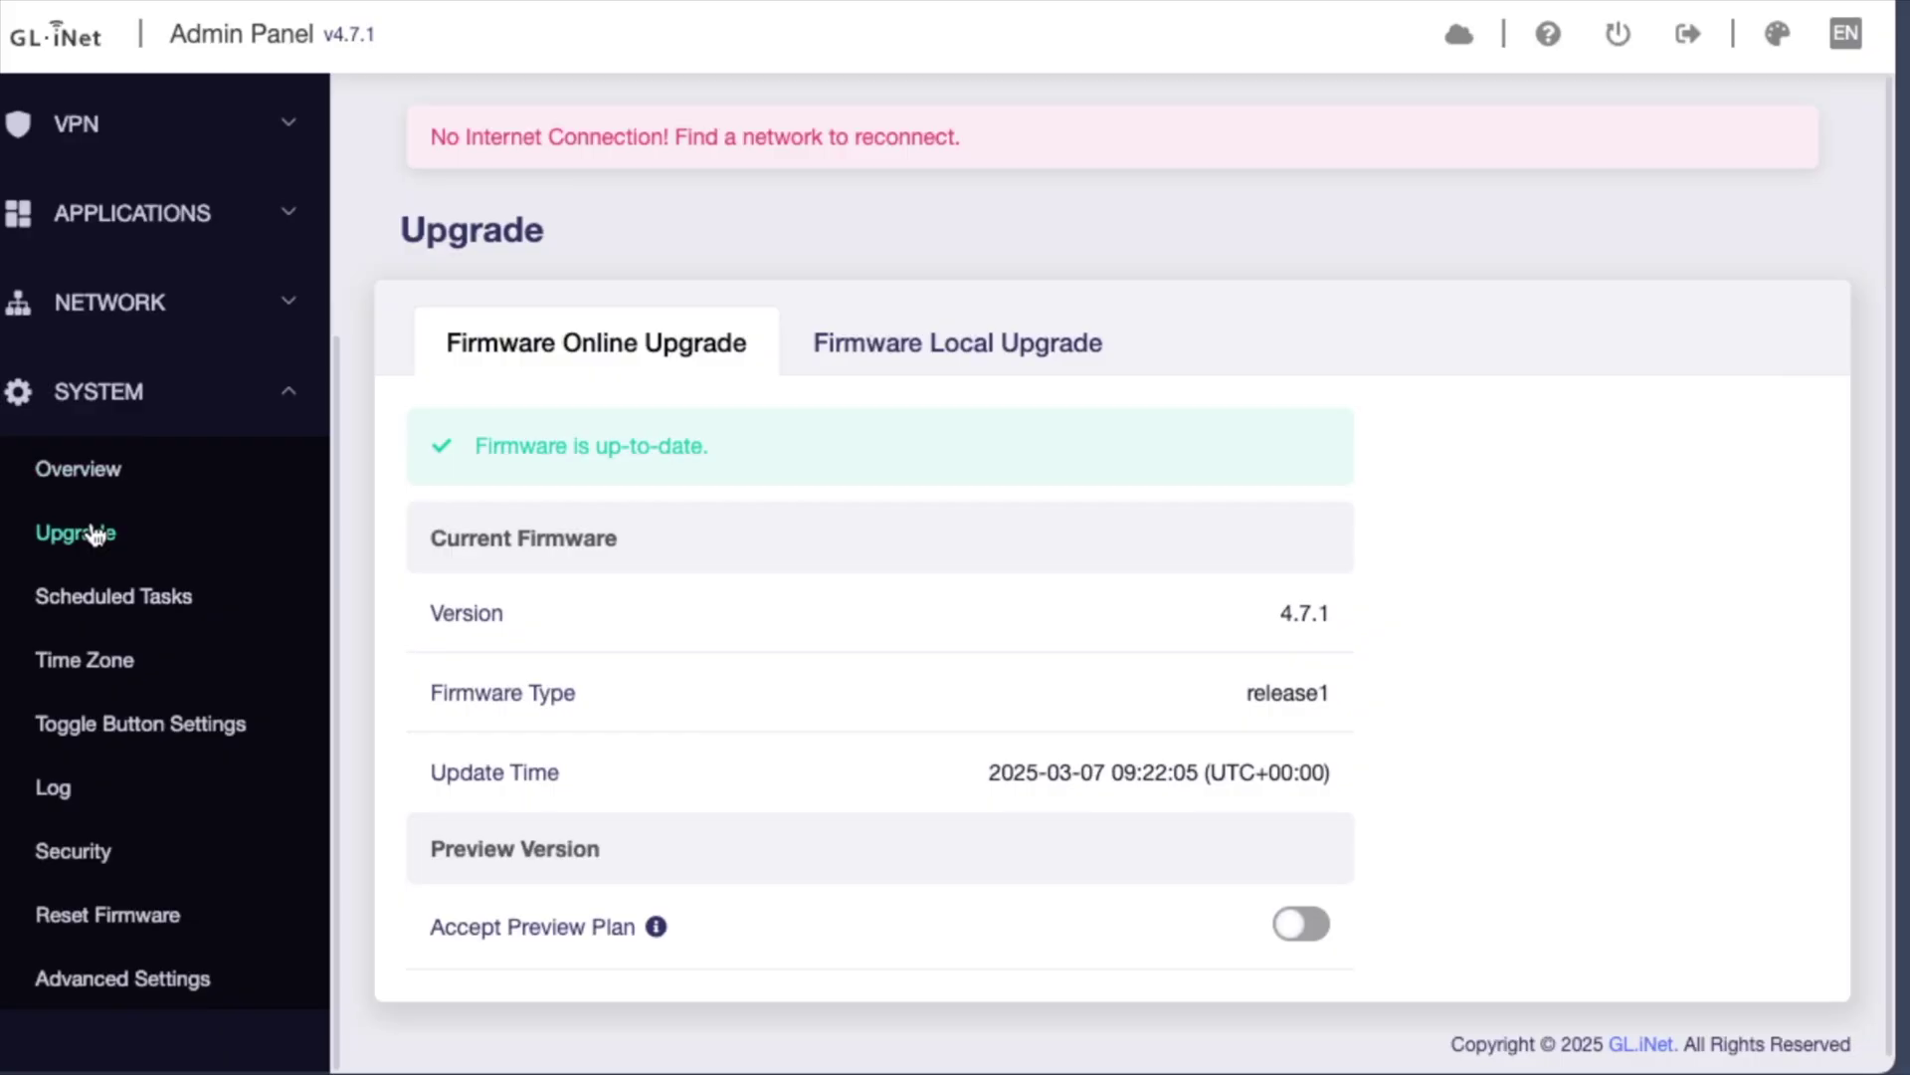